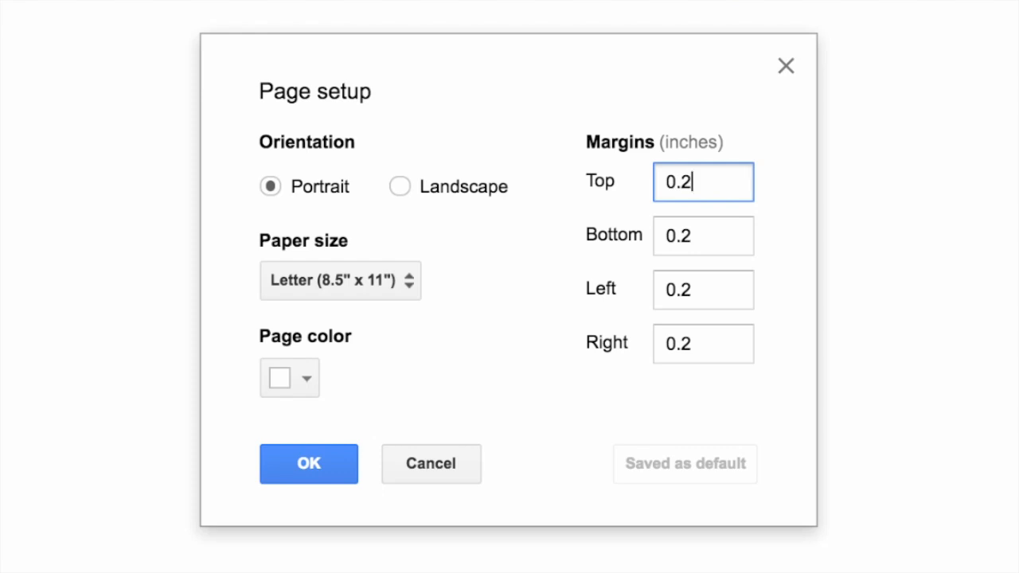
# Keep the top margin at 0.2 inches and set the page color to light green.
pyautogui.press('BackSpace')
pyautogui.write('5')
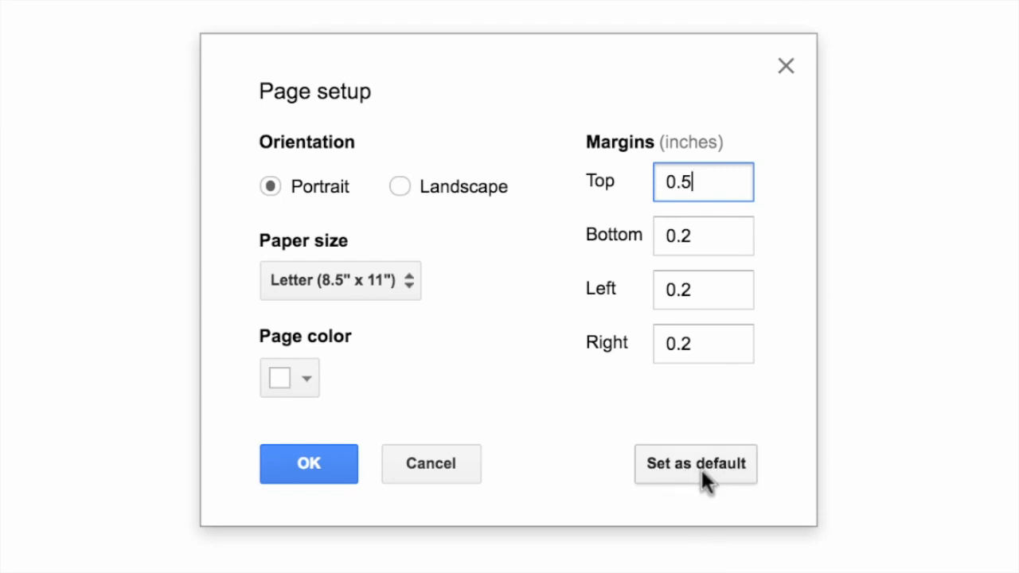
pyautogui.press('BackSpace')
pyautogui.write('2')
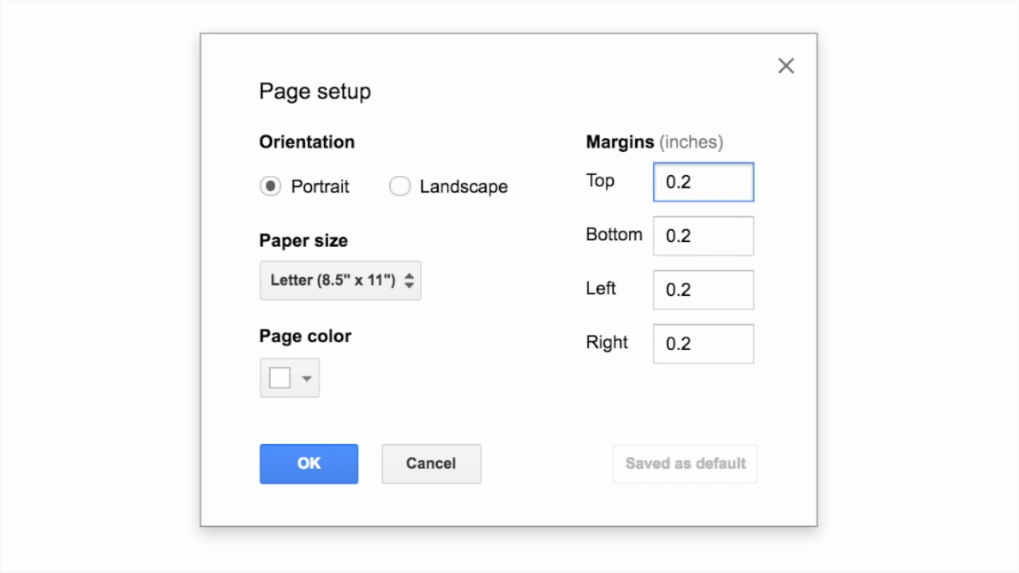
pyautogui.click(304, 387)
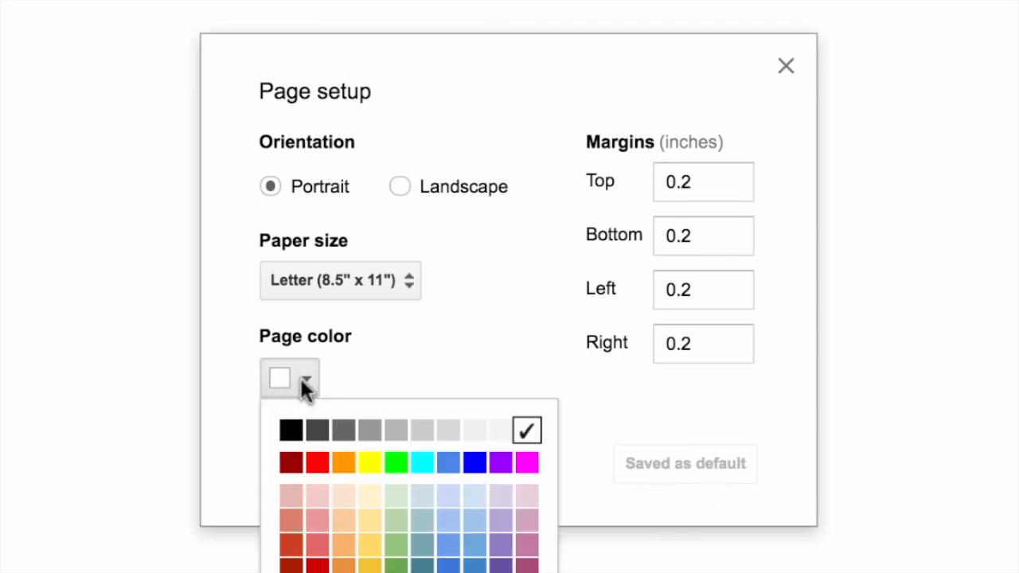
pyautogui.click(397, 525)
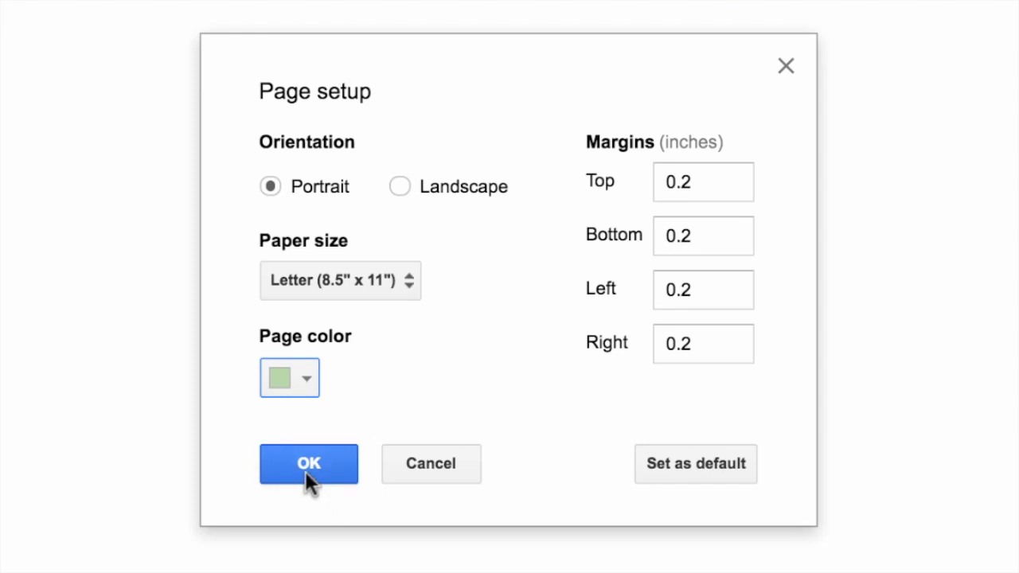
pyautogui.click(306, 472)
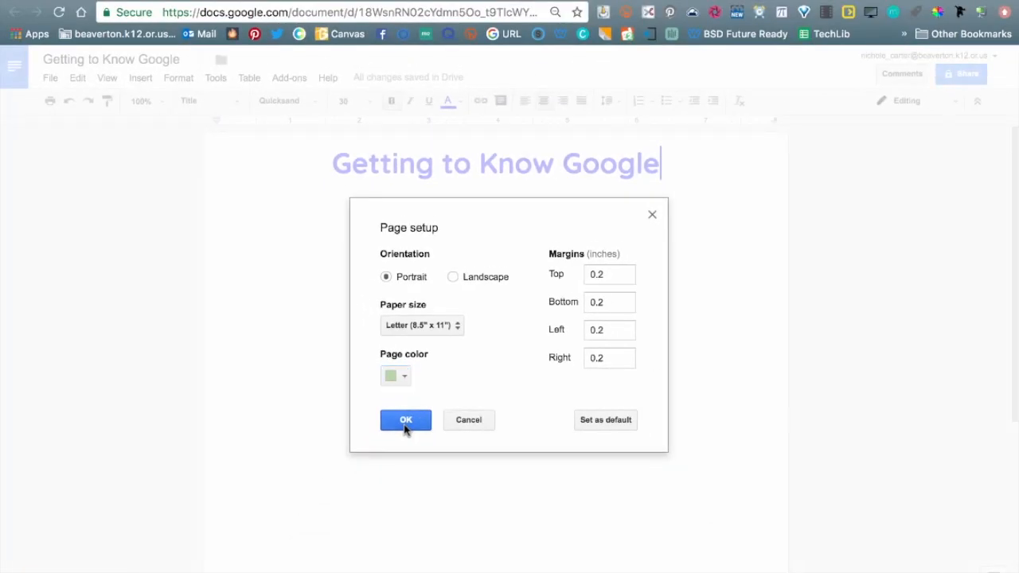
pyautogui.click(405, 425)
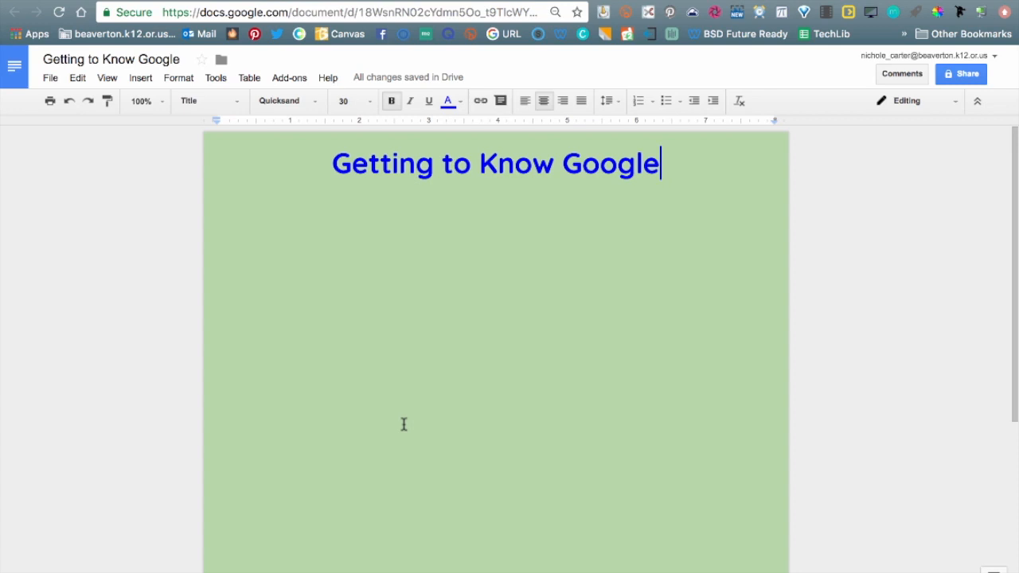
# Make the 'Getting to Know Google' title black and add two blank lines below it.
pyautogui.moveTo(335, 164); pyautogui.dragTo(661, 163)
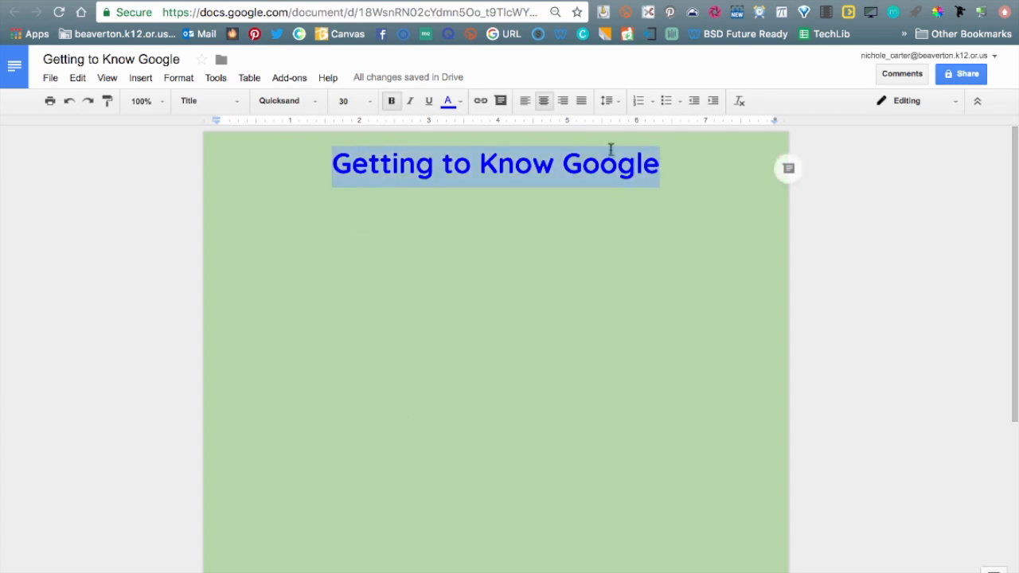
pyautogui.click(449, 102)
pyautogui.click(453, 155)
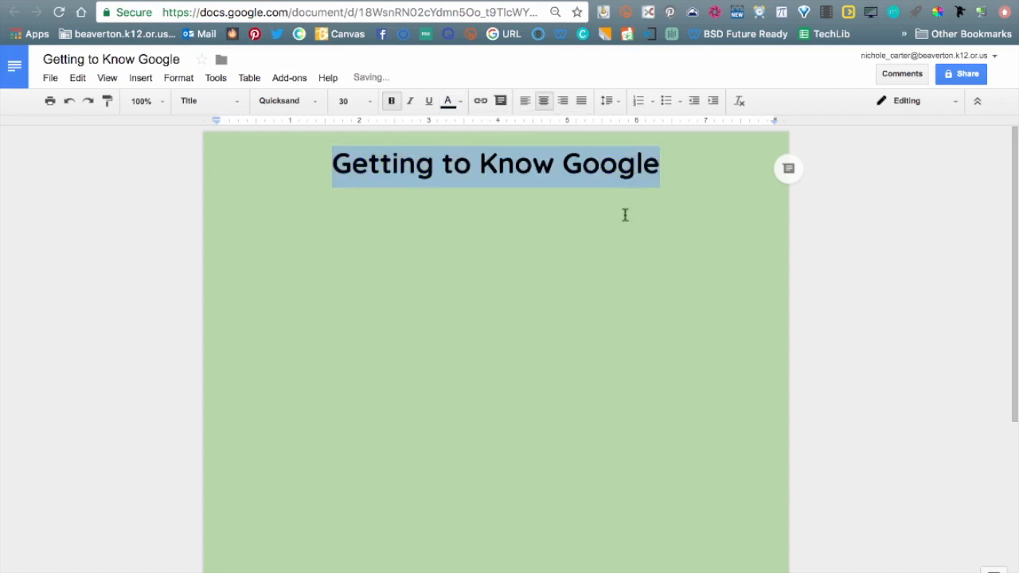
pyautogui.click(718, 231)
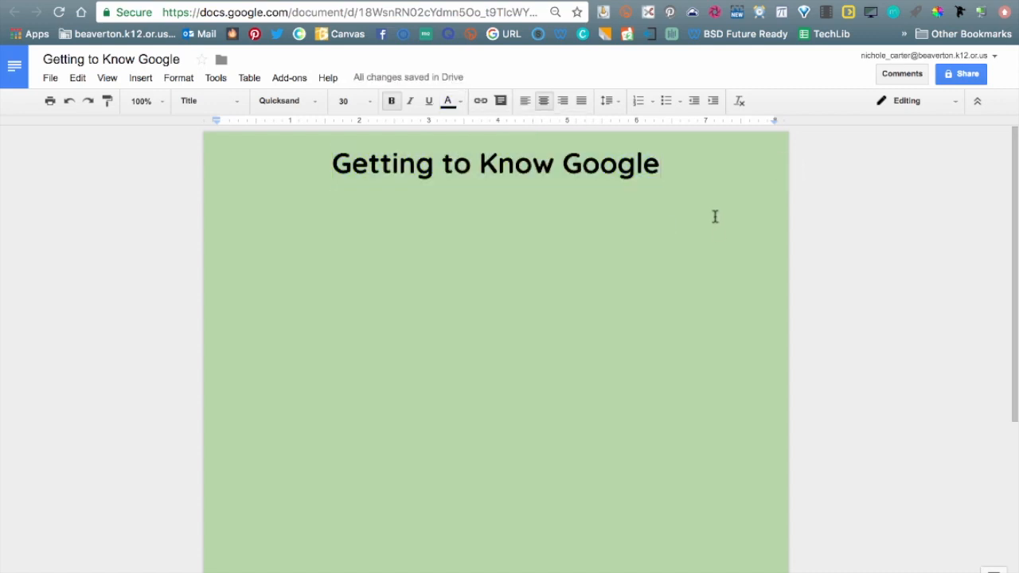
pyautogui.press('Return')
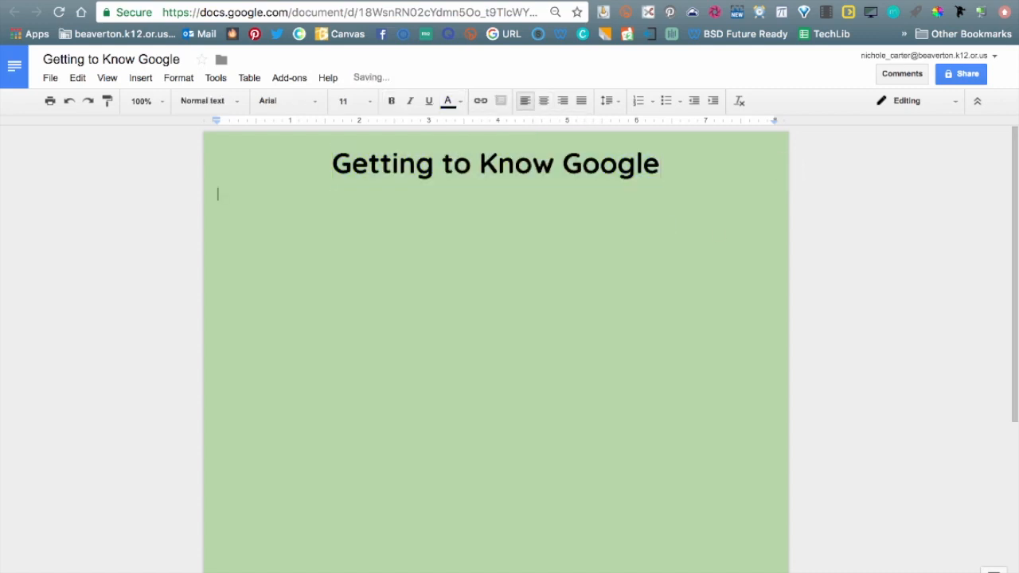
pyautogui.press('Return')
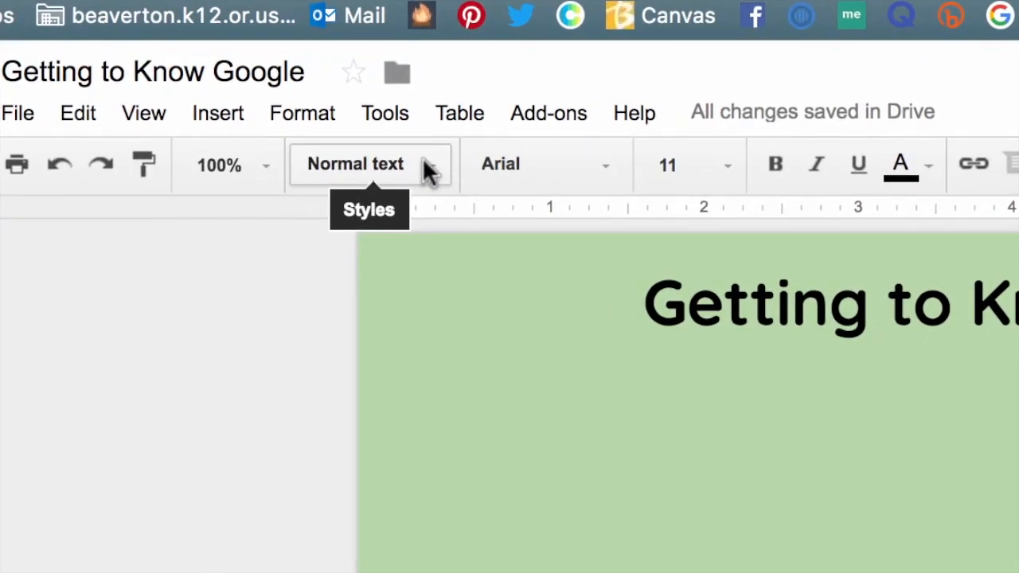
# Set the new line to Georgia 12 and update the Normal text style to match.
pyautogui.click(425, 167)
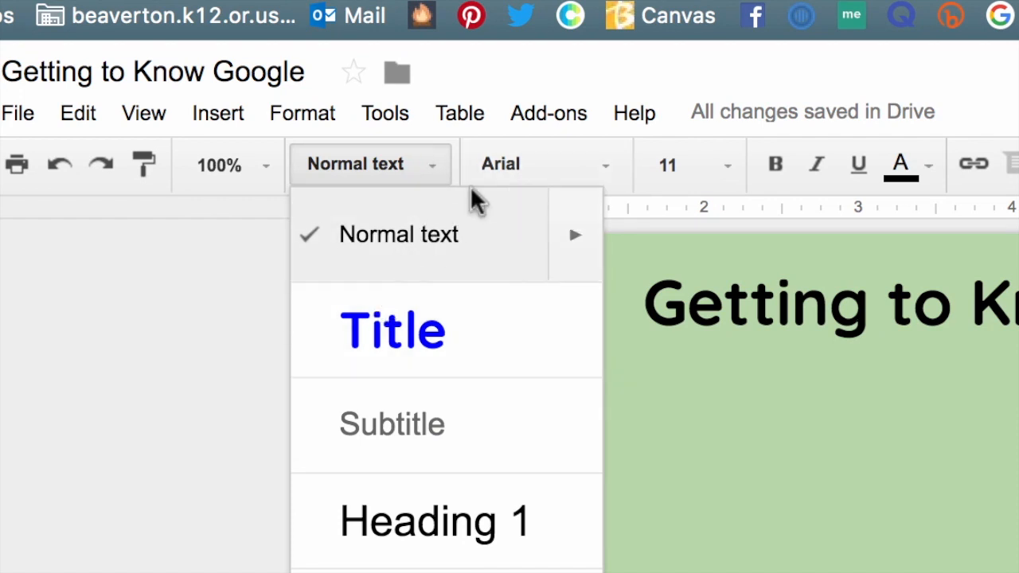
pyautogui.click(577, 178)
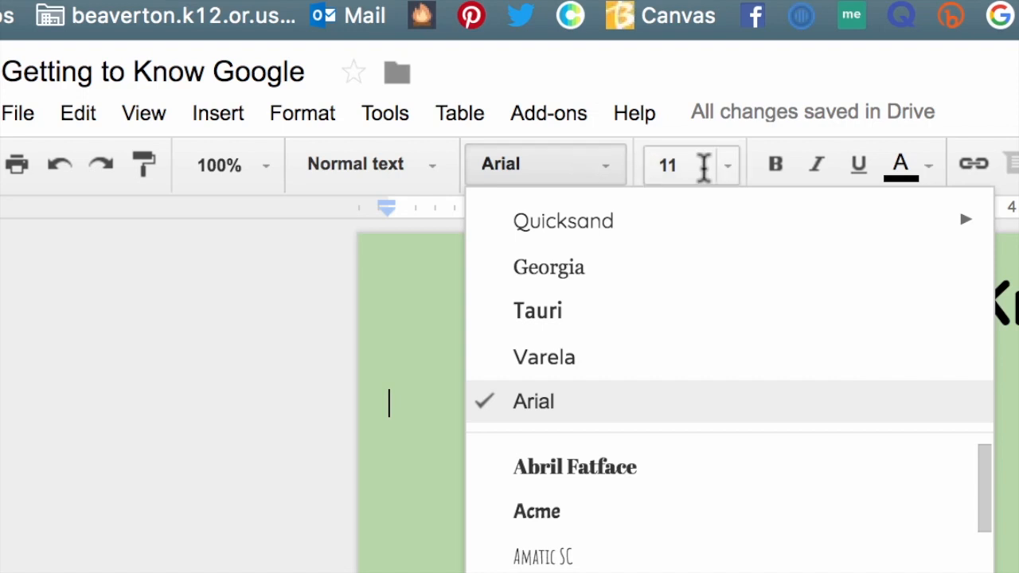
pyautogui.click(660, 270)
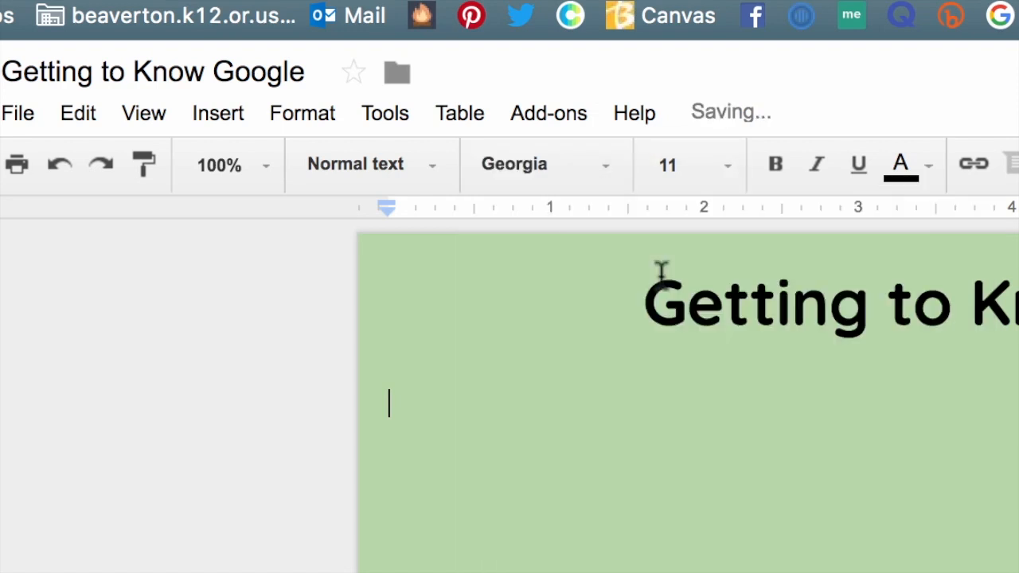
pyautogui.click(725, 169)
pyautogui.click(697, 387)
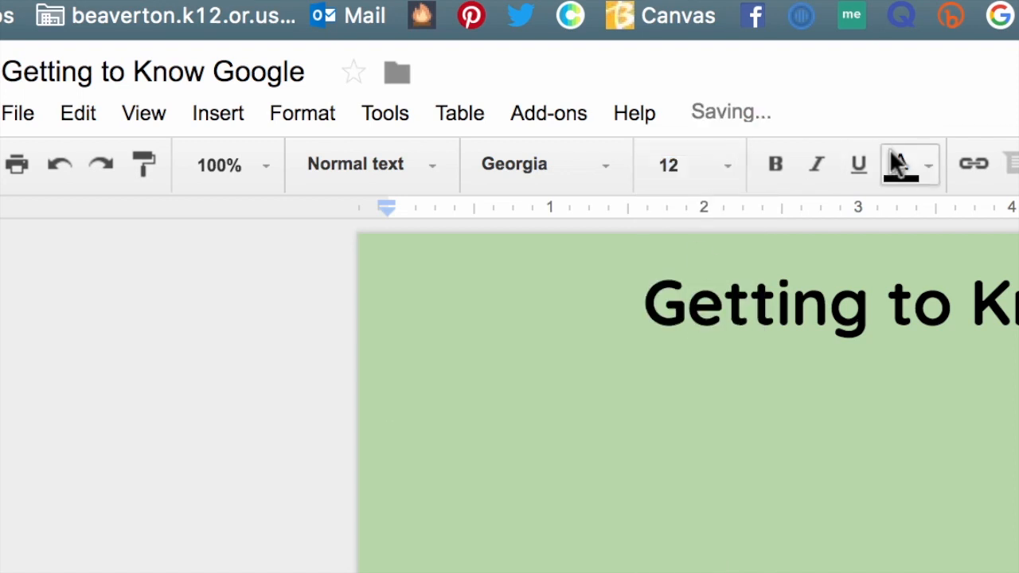
pyautogui.click(429, 164)
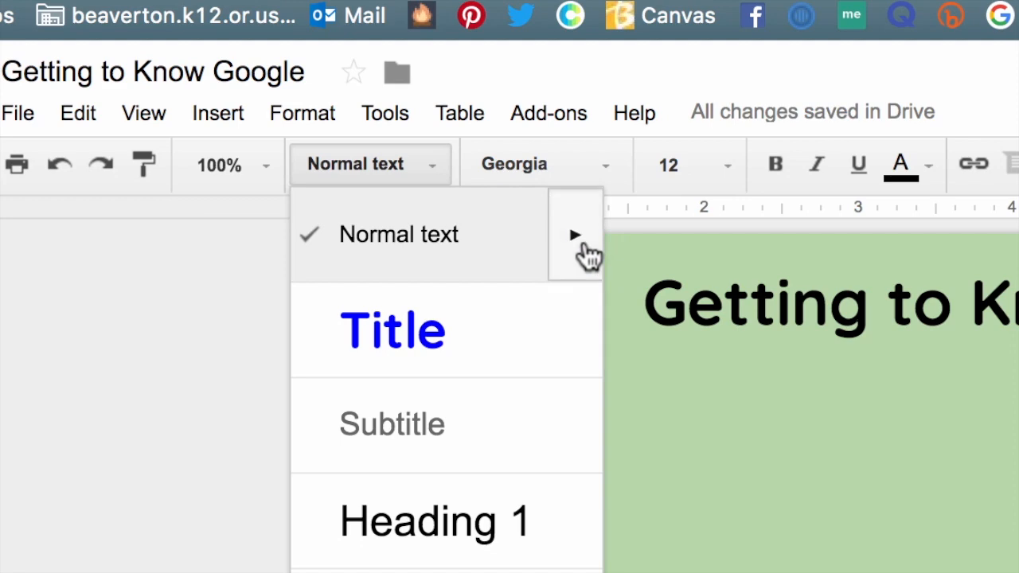
pyautogui.moveTo(587, 254)
pyautogui.click(682, 302)
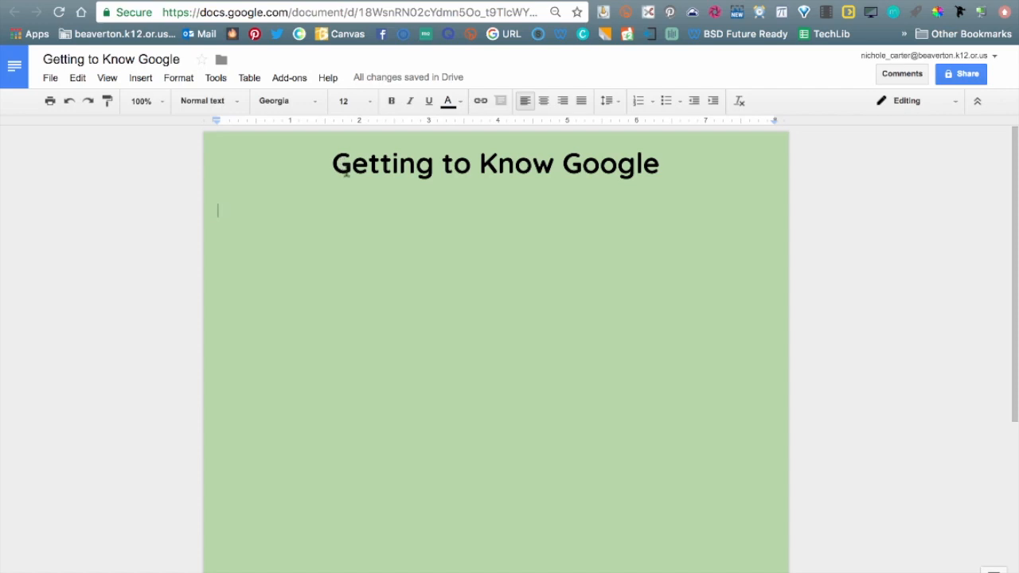
# Insert a 3 x 2 table and type Food, Animal and Website across the first row.
pyautogui.click(250, 78)
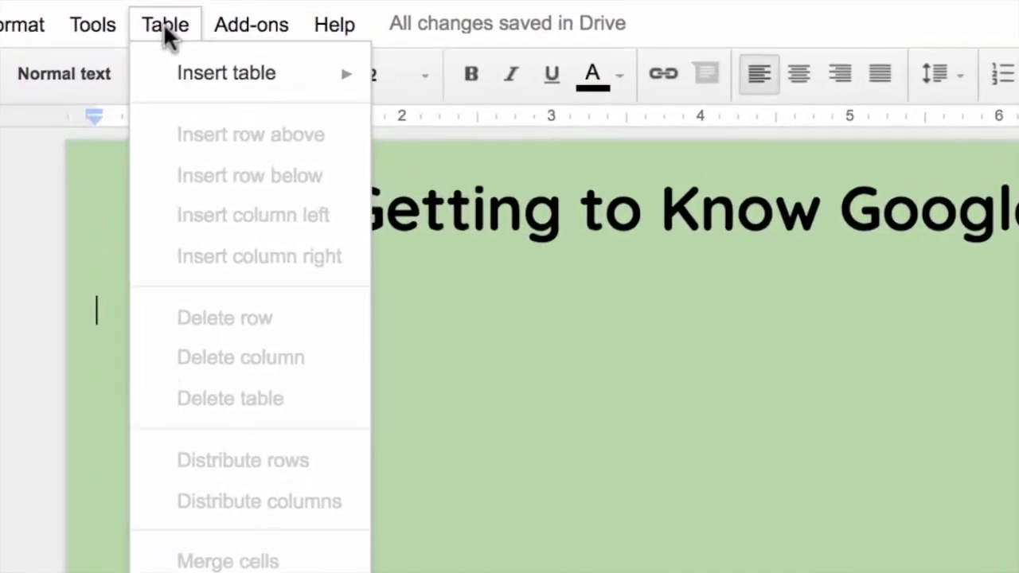
pyautogui.moveTo(159, 76)
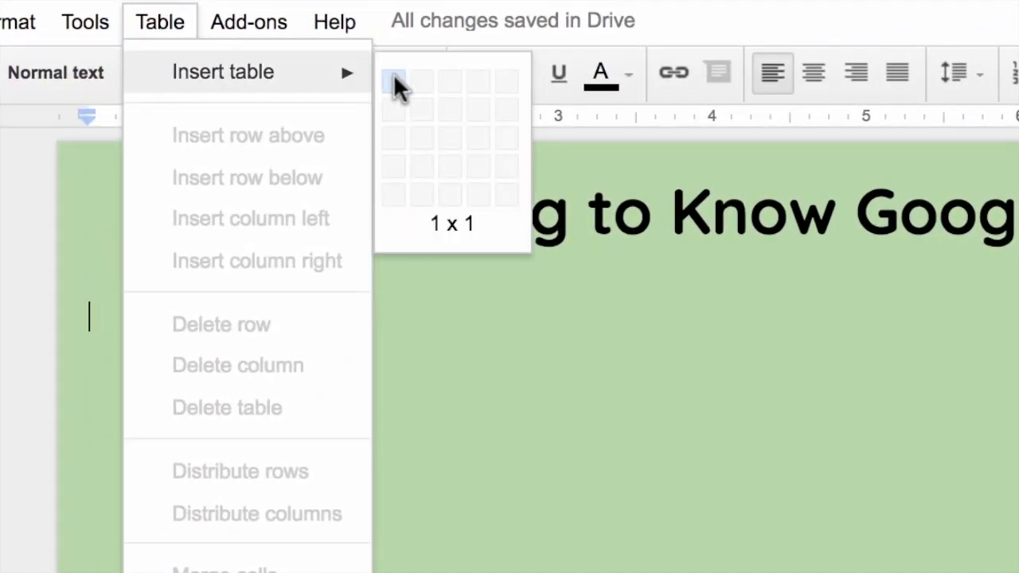
pyautogui.click(451, 117)
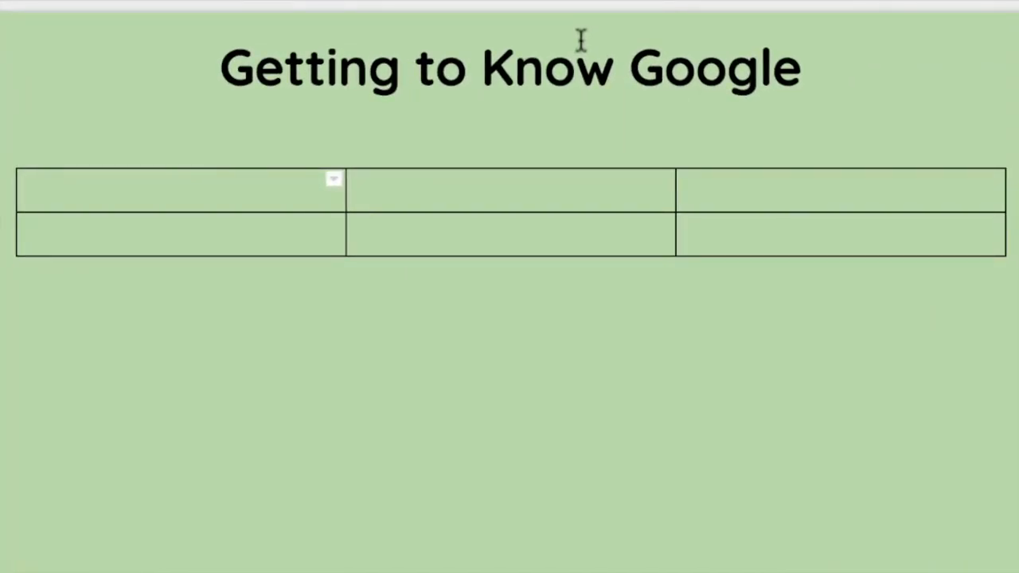
pyautogui.write('Food')
pyautogui.press('Tab')
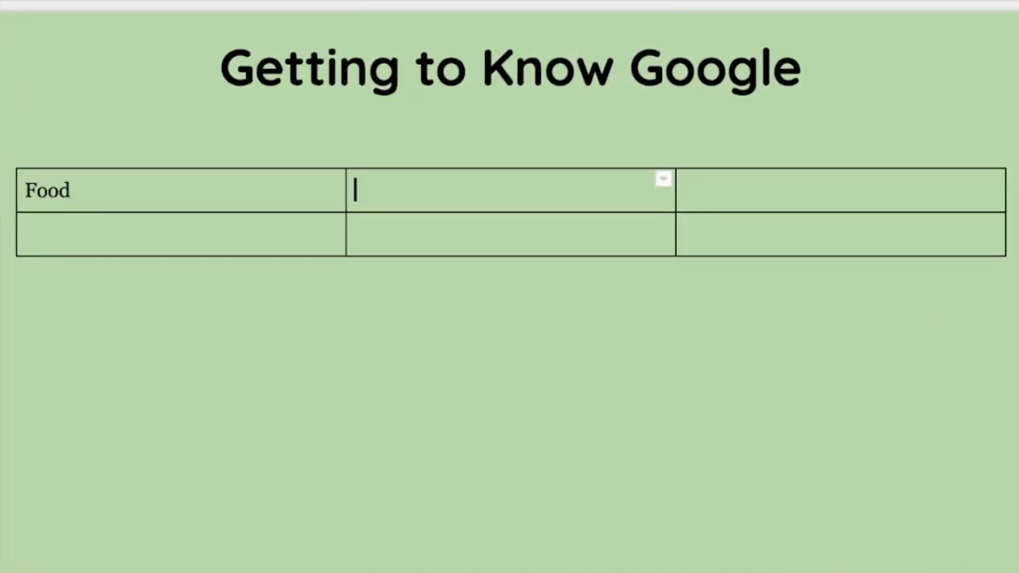
pyautogui.write('Animal')
pyautogui.press('Tab')
pyautogui.write('Website')
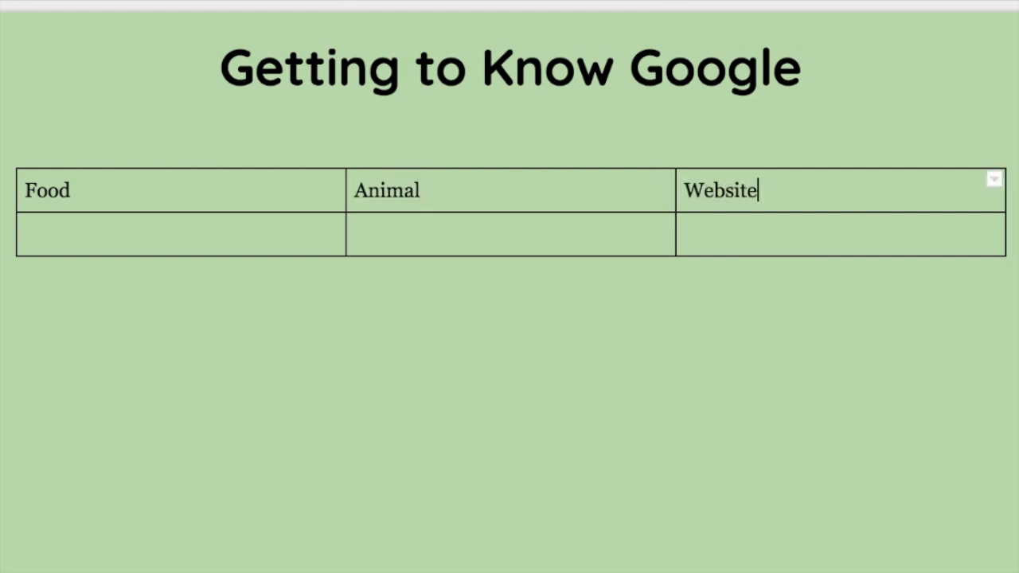
pyautogui.moveTo(793, 177); pyautogui.dragTo(278, 173)
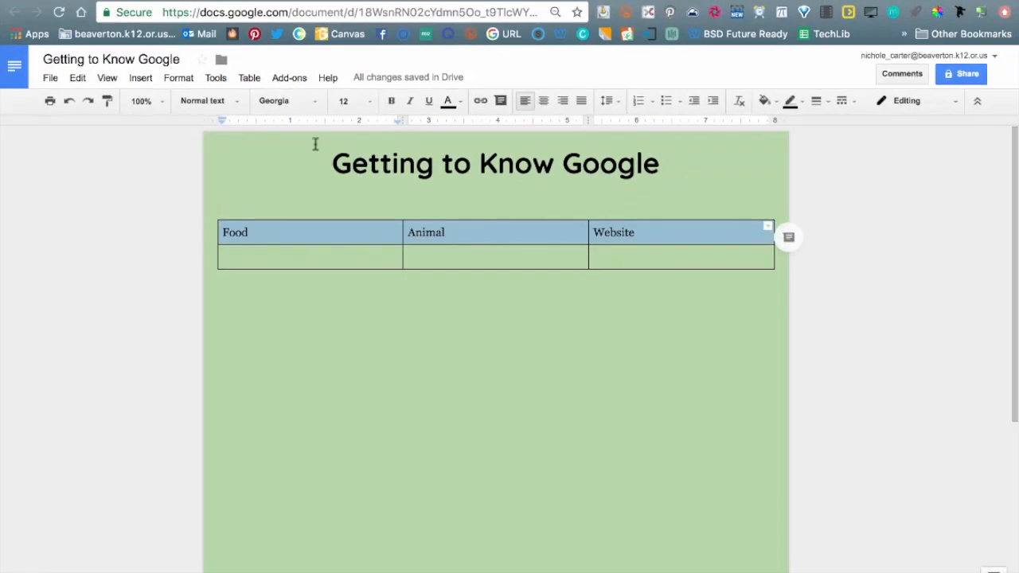
# Set the header row to Audiowide, enlarge its text a few sizes, and centre it.
pyautogui.click(299, 102)
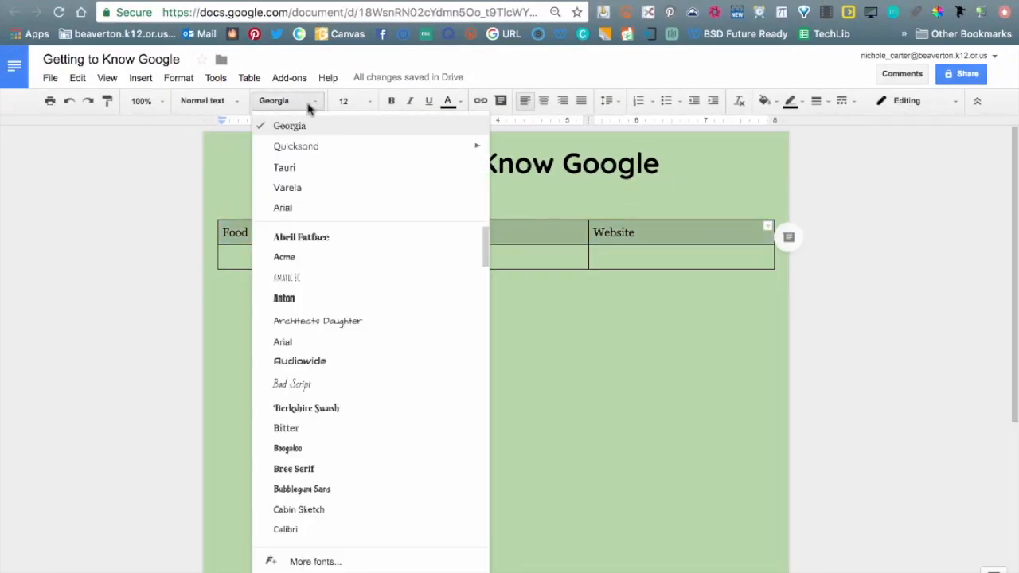
pyautogui.click(298, 362)
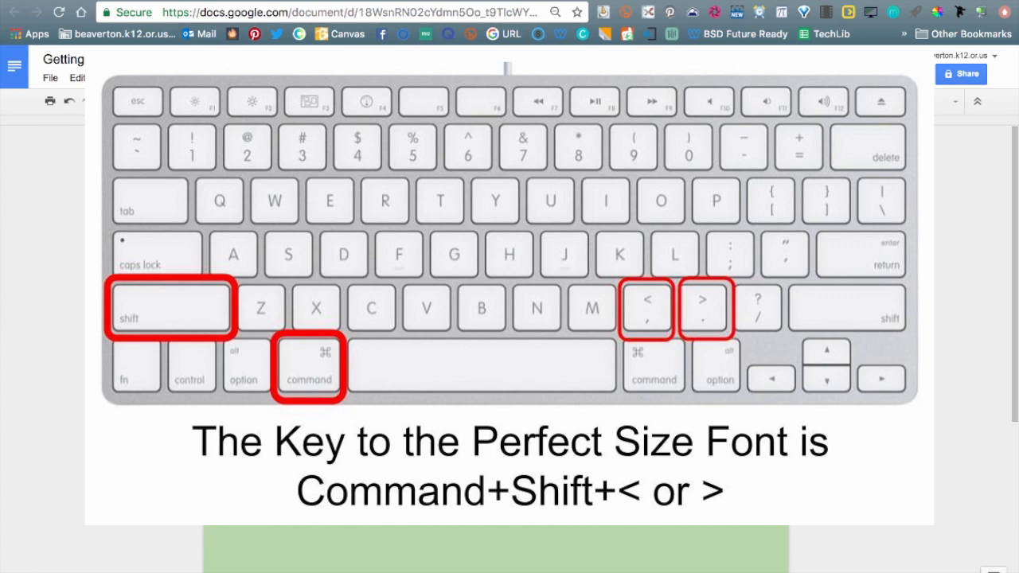
pyautogui.press('super+shift+period')
pyautogui.press('super+shift+period')
pyautogui.press('super+shift+period')
pyautogui.press('super+shift+period')
pyautogui.press('super+shift+period')
pyautogui.press('super+shift+period')
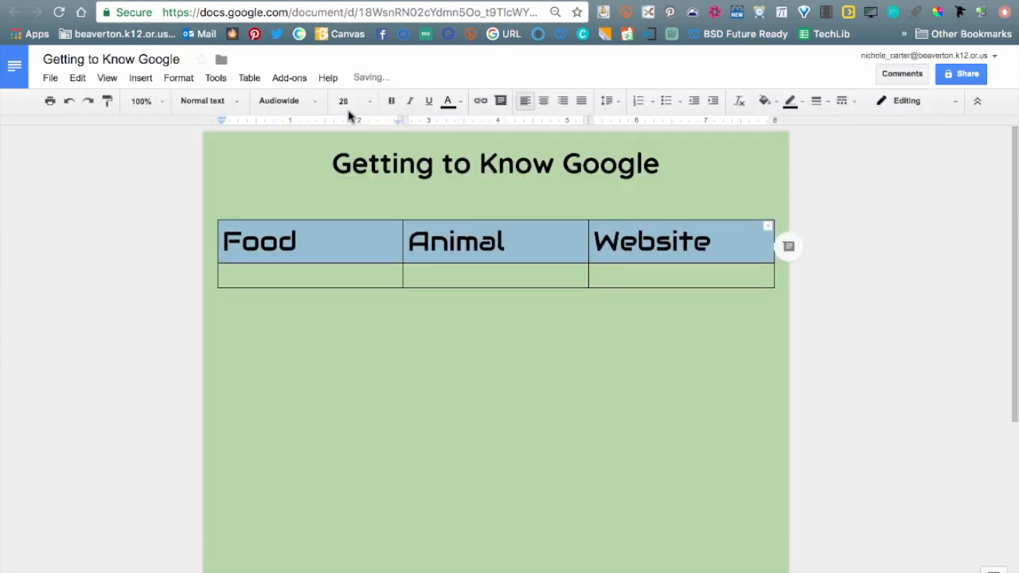
pyautogui.press('super+shift+period')
pyautogui.press('super+shift+period')
pyautogui.press('super+shift+period')
pyautogui.press('super+shift+period')
pyautogui.press('super+shift+period')
pyautogui.press('super+shift+period')
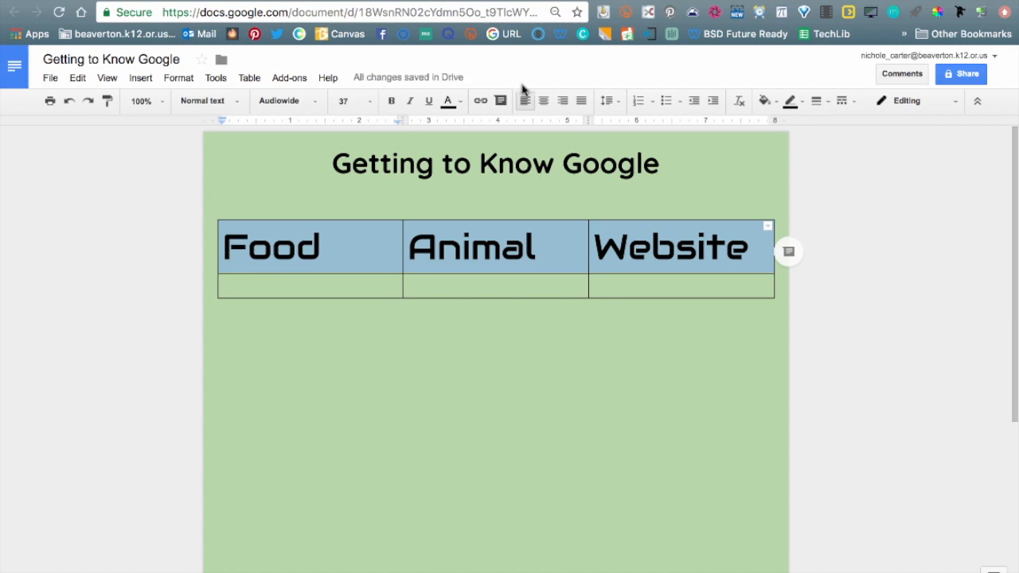
pyautogui.press('super+shift+comma')
pyautogui.press('super+shift+comma')
pyautogui.press('super+shift+comma')
pyautogui.press('super+shift+comma')
pyautogui.press('super+shift+comma')
pyautogui.press('super+shift+period')
pyautogui.press('super+shift+period')
pyautogui.press('super+shift+period')
pyautogui.press('super+shift+period')
pyautogui.press('super+shift+period')
pyautogui.press('super+shift+comma')
pyautogui.press('super+shift+comma')
pyautogui.press('super+shift+comma')
pyautogui.press('super+shift+comma')
pyautogui.press('super+shift+comma')
pyautogui.press('super+shift+period')
pyautogui.press('super+shift+period')
pyautogui.press('super+shift+period')
pyautogui.press('super+shift+period')
pyautogui.press('super+shift+period')
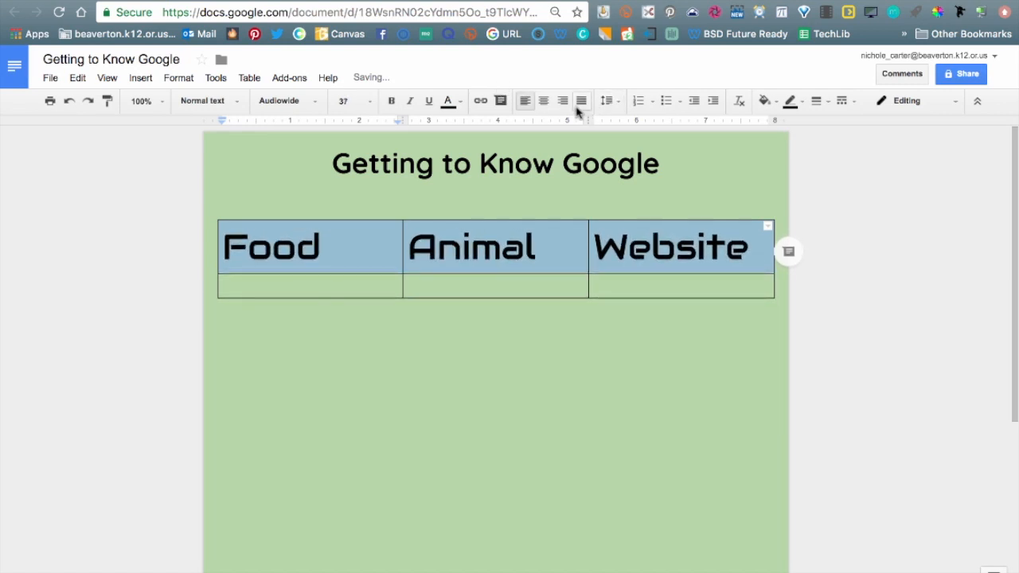
pyautogui.click(542, 105)
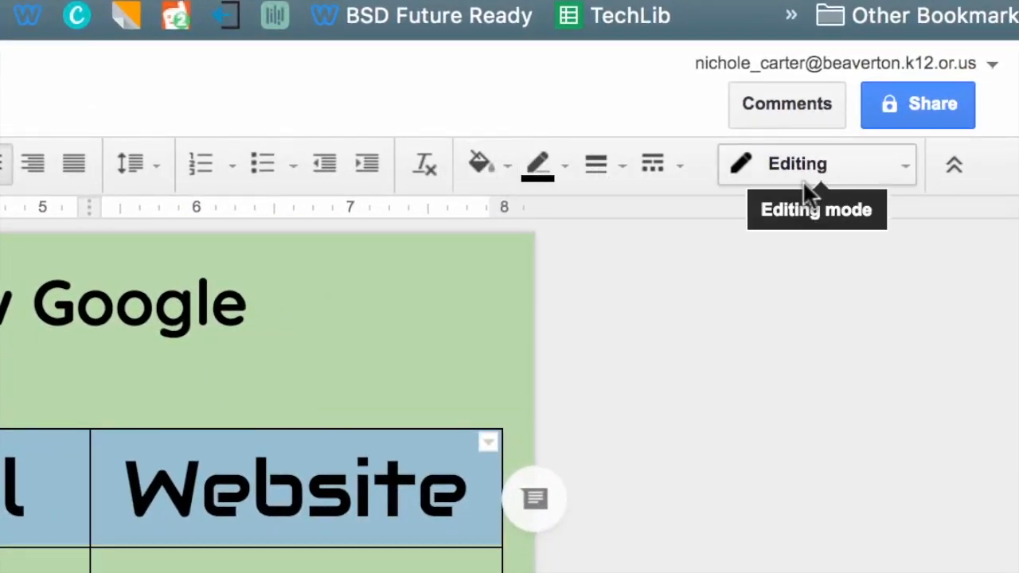
# Give the header cells a white background, then put the caret in the empty cell under Food.
pyautogui.click(503, 164)
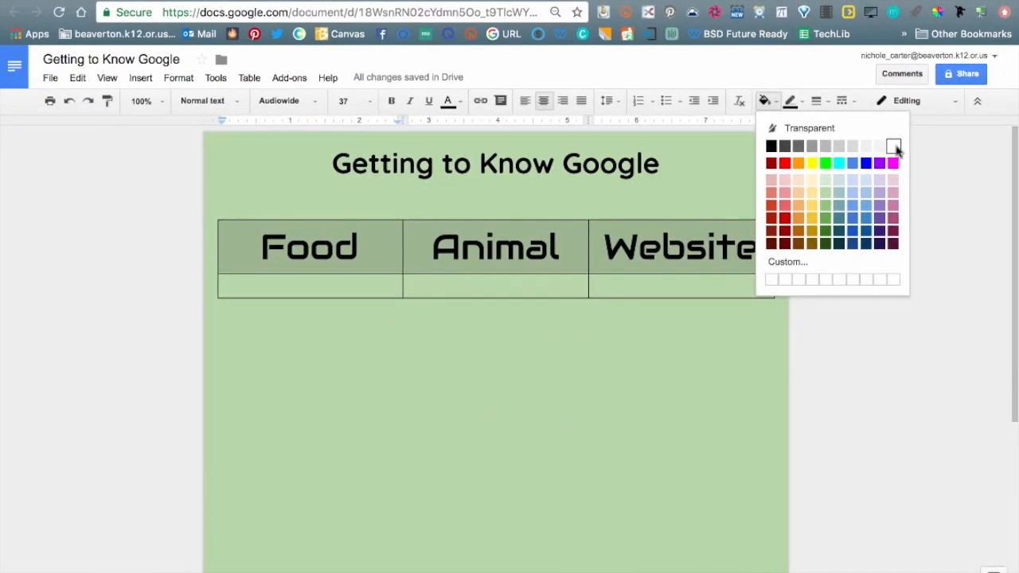
pyautogui.click(769, 266)
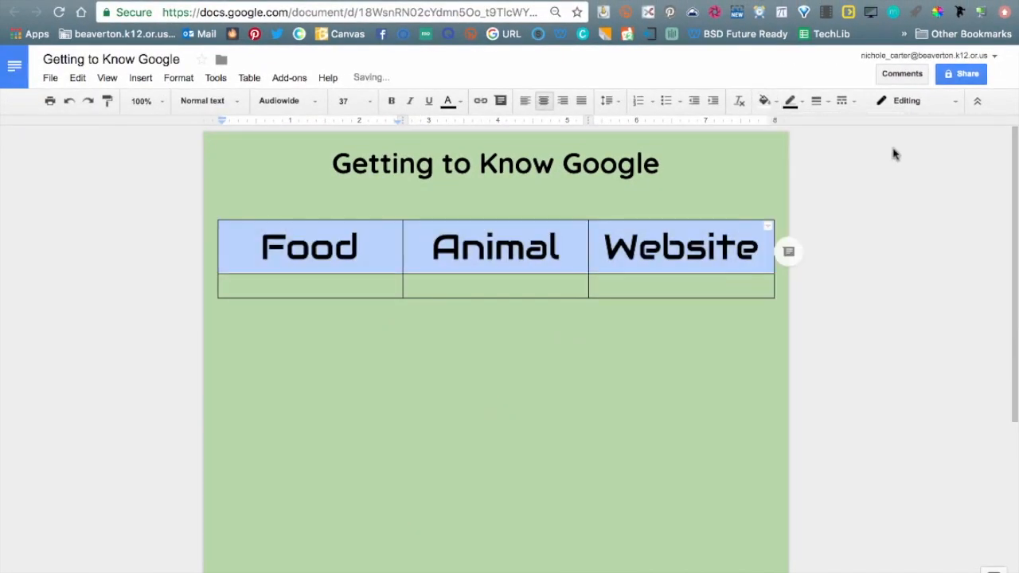
pyautogui.click(663, 281)
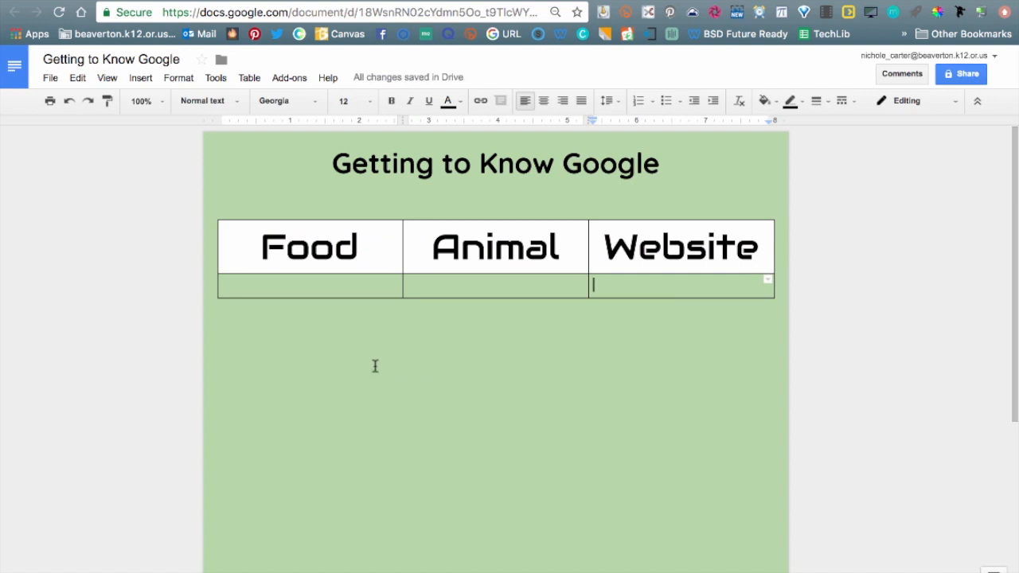
pyautogui.doubleClick(317, 282)
pyautogui.click(372, 284)
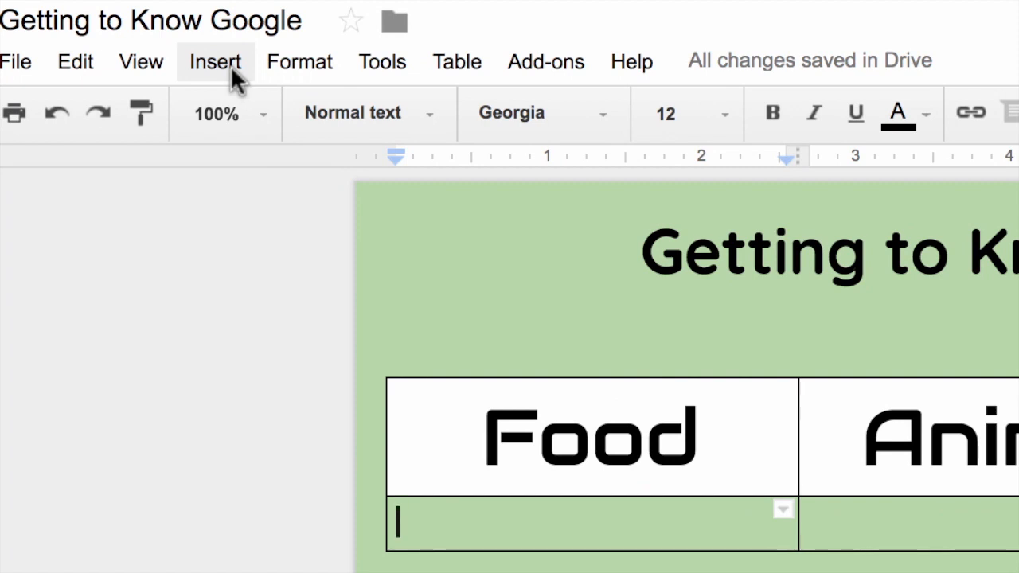
# Open the Insert image dialog on its web image Search tab.
pyautogui.click(225, 56)
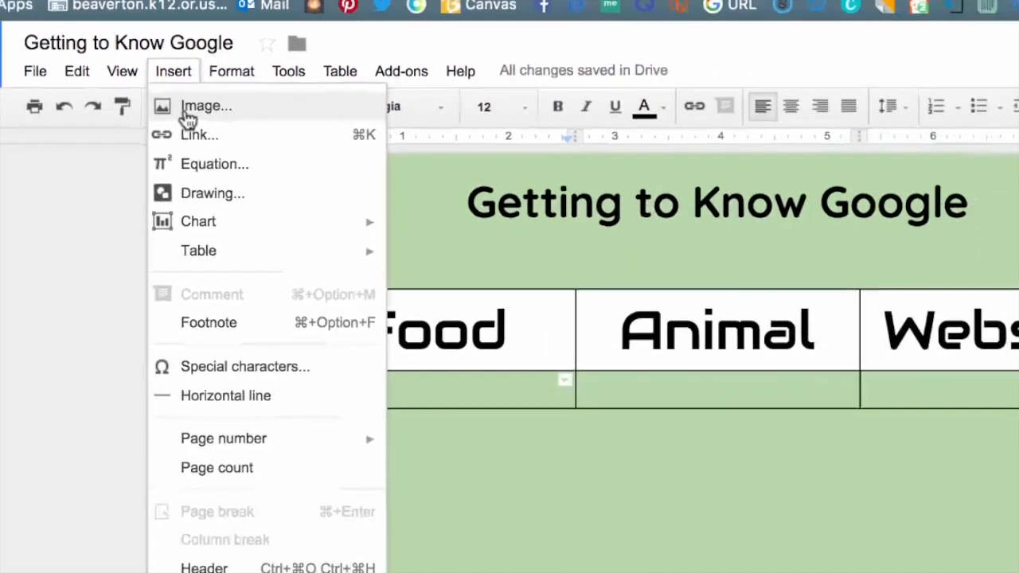
pyautogui.click(237, 128)
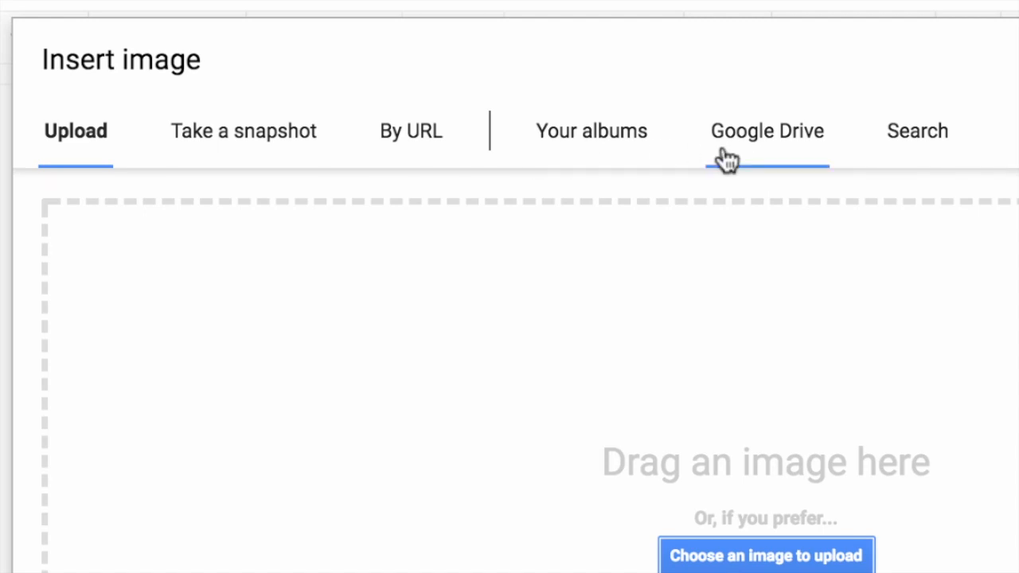
pyautogui.click(919, 142)
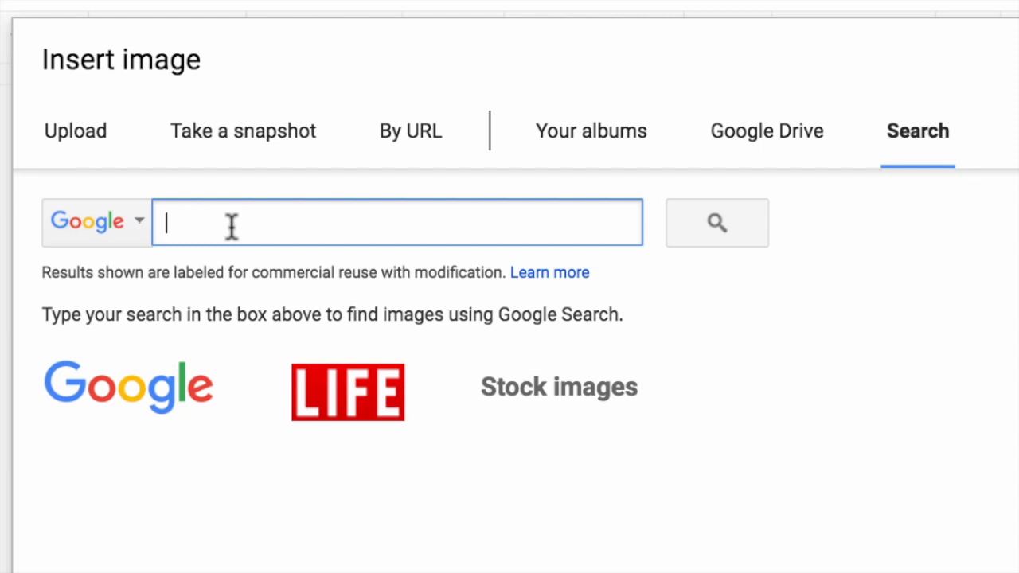
# Search images for 'Pizza' and insert the whole-pizza photo into the Food cell.
pyautogui.write('Pizza')
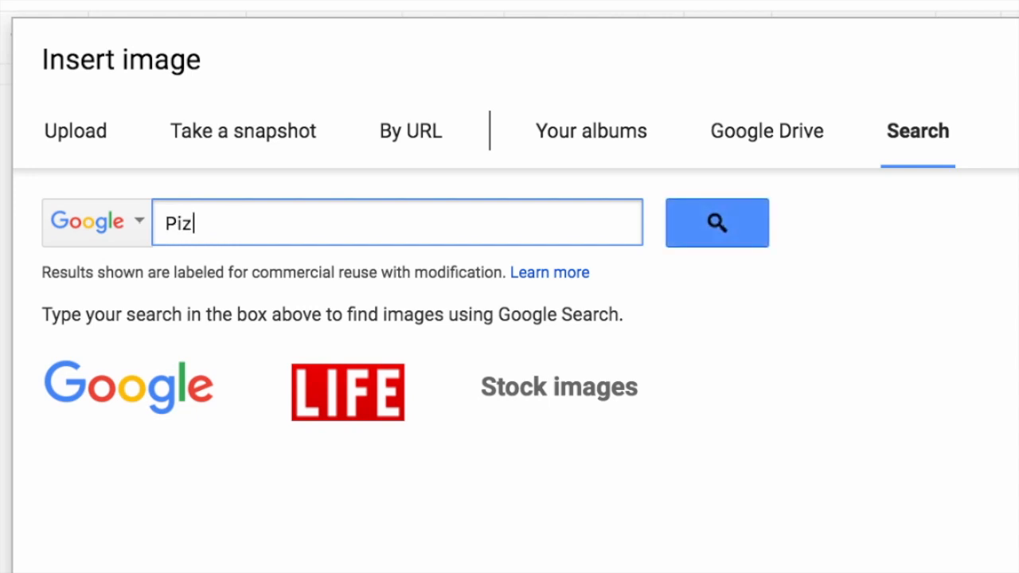
pyautogui.press('Return')
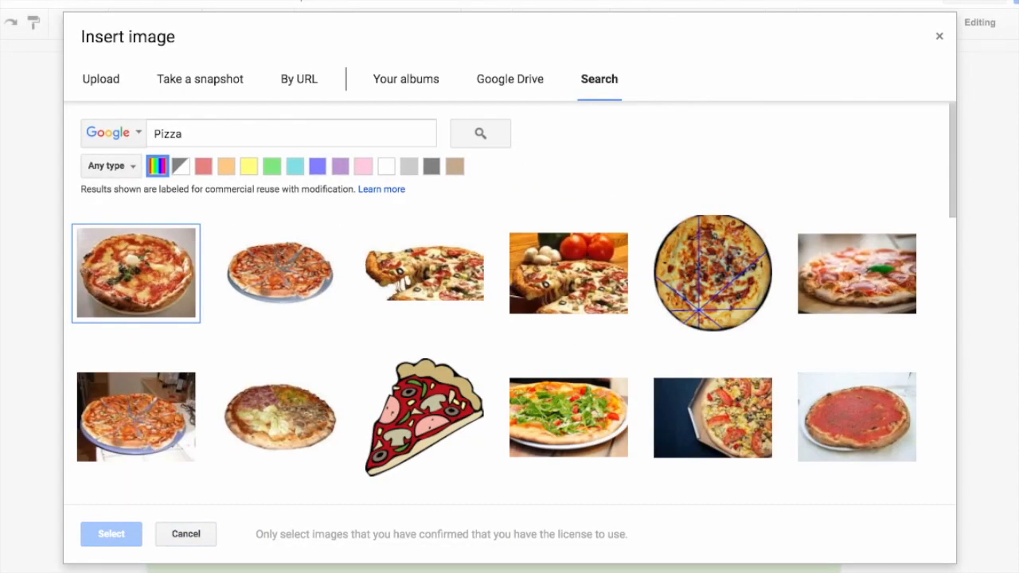
pyautogui.moveTo(172, 238)
pyautogui.click(133, 167)
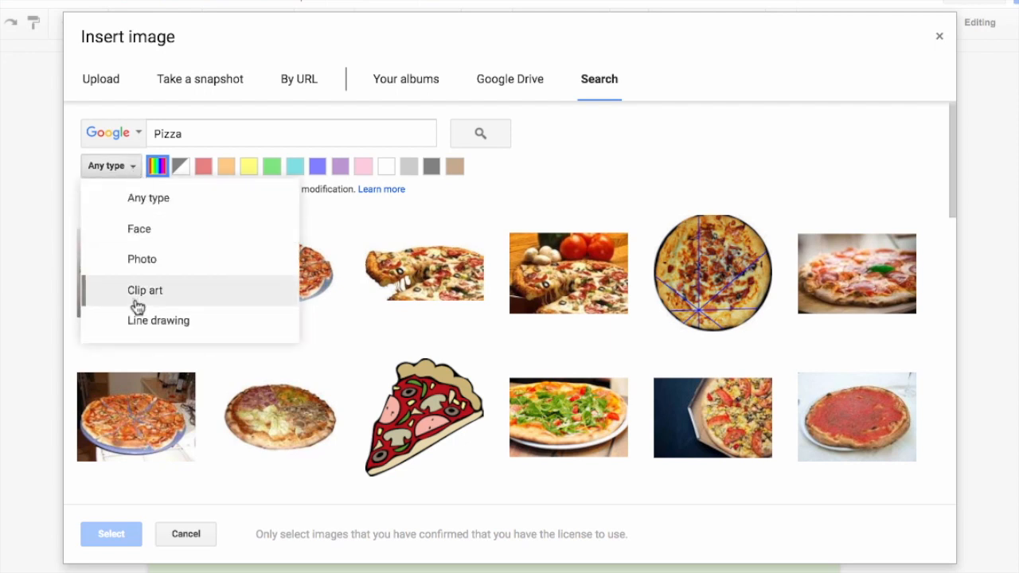
pyautogui.click(133, 165)
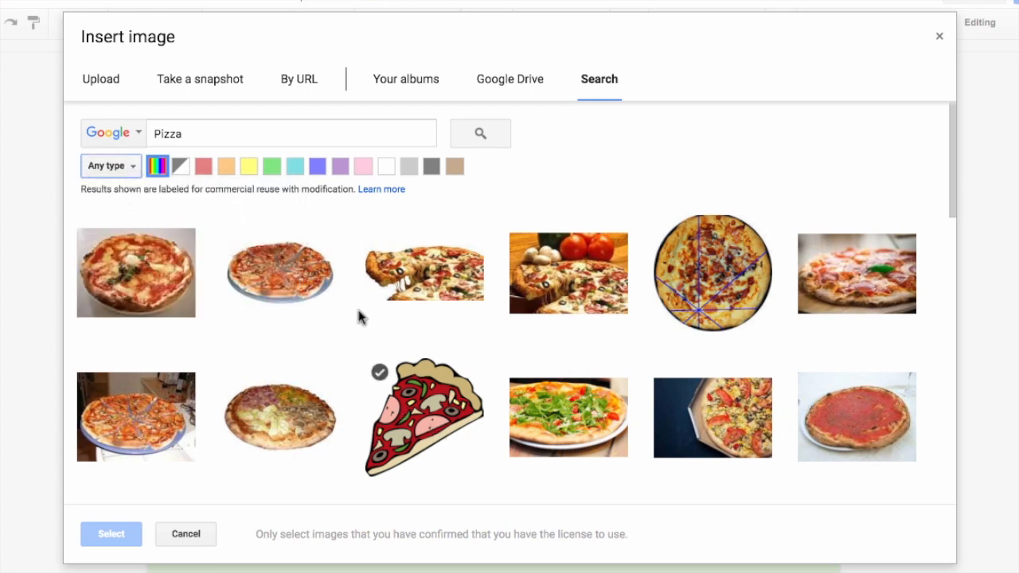
pyautogui.click(131, 276)
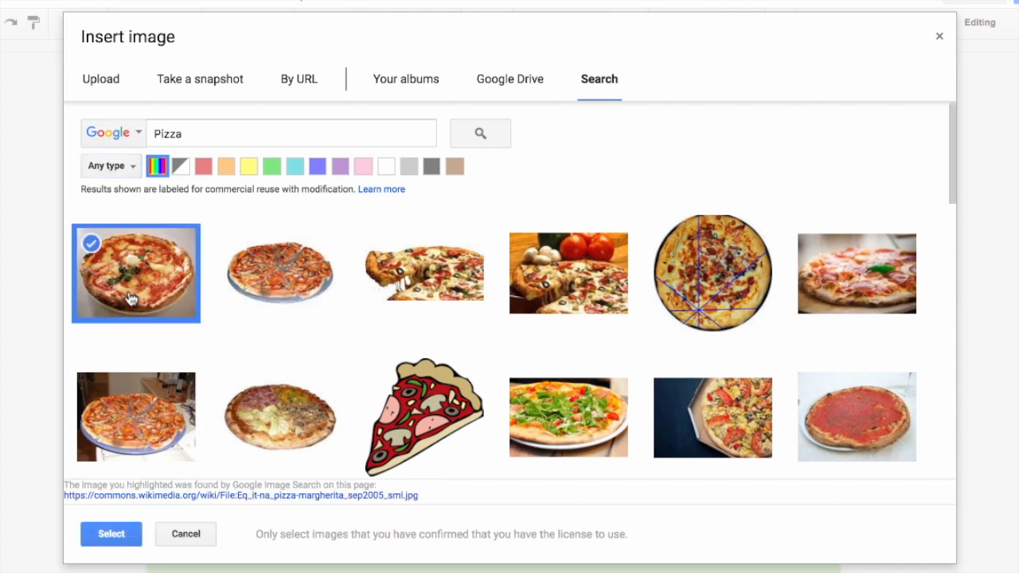
pyautogui.click(109, 537)
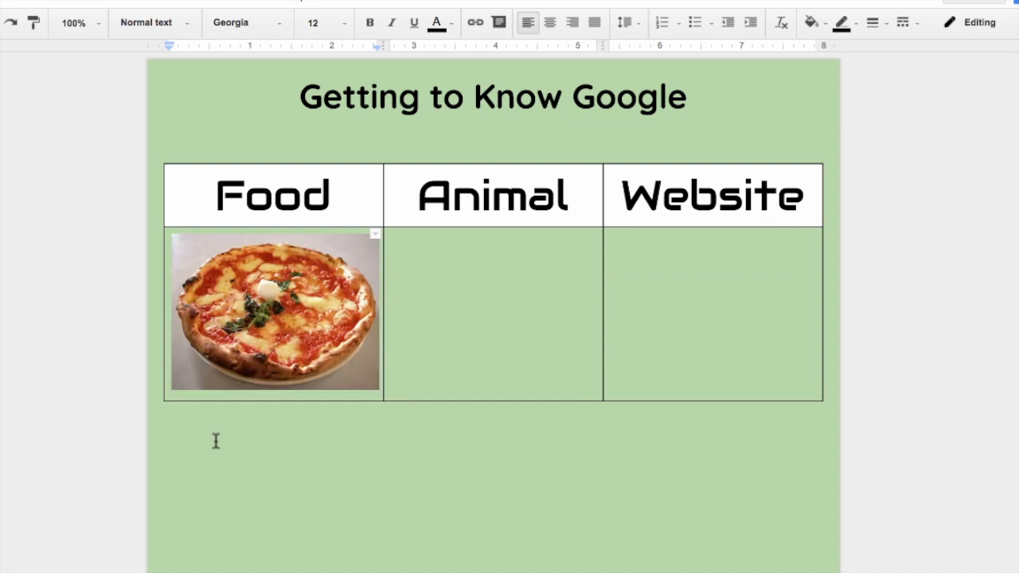
# Below the first photo, insert the cheesy pizza slice image from the stock Pizza results.
pyautogui.click(291, 357)
pyautogui.press('Right')
pyautogui.press('Return')
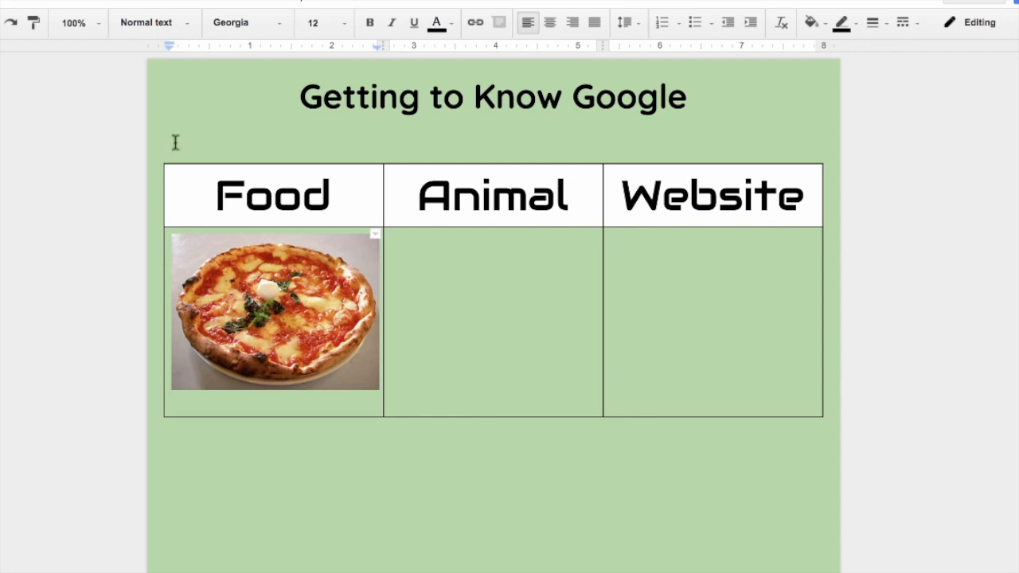
pyautogui.click(82, 3)
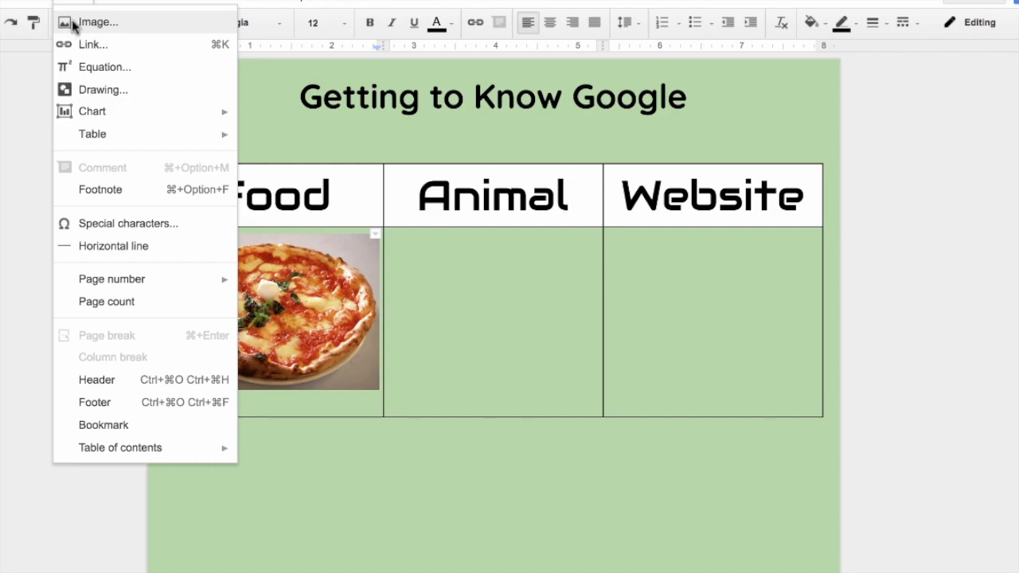
pyautogui.click(76, 24)
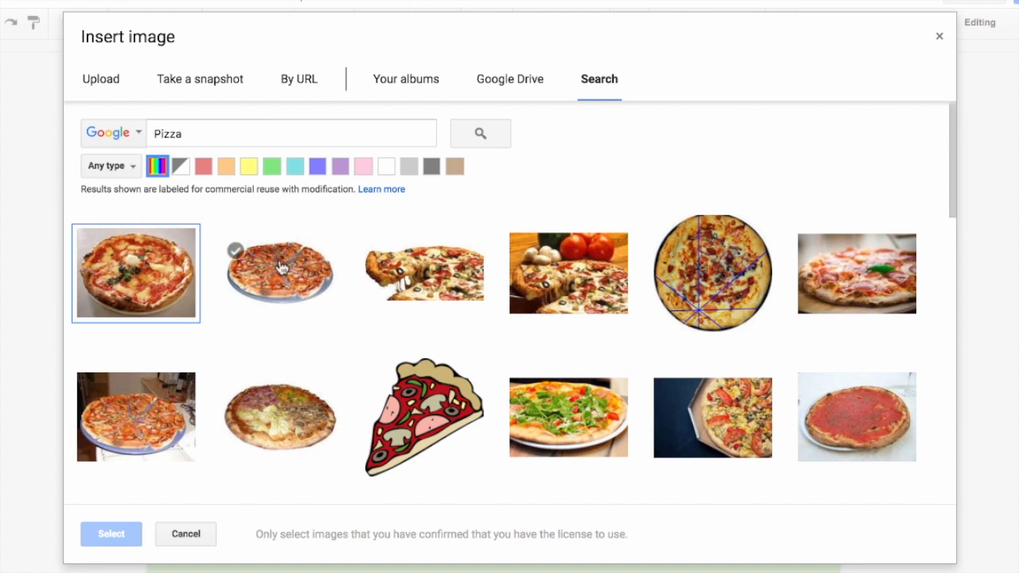
pyautogui.click(133, 134)
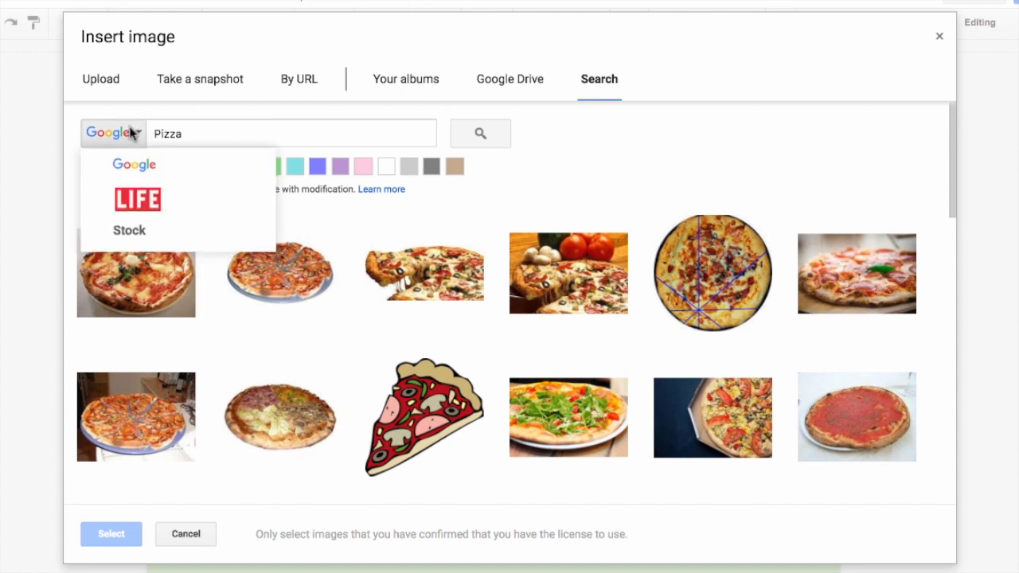
pyautogui.click(150, 214)
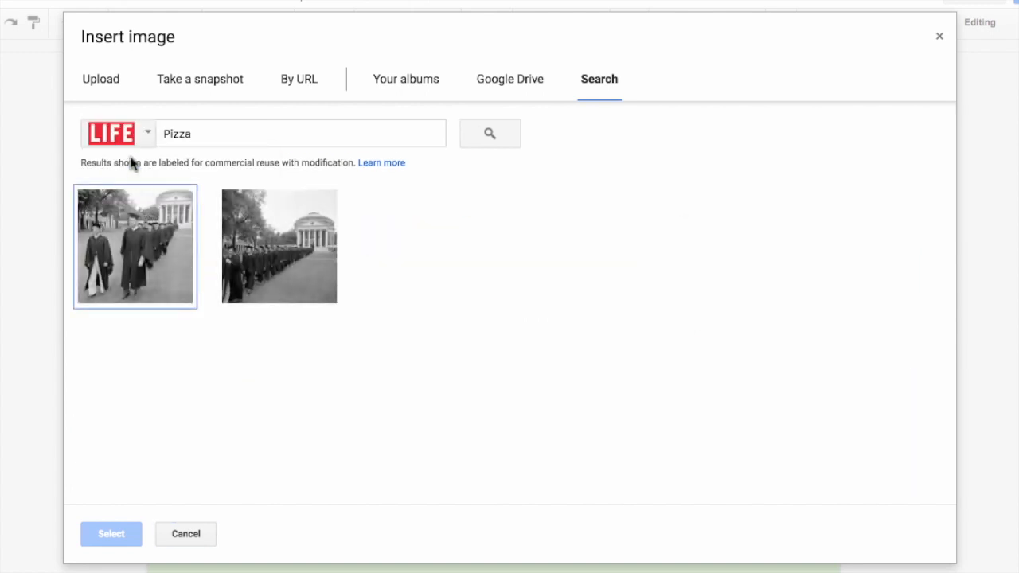
pyautogui.click(141, 137)
pyautogui.click(165, 237)
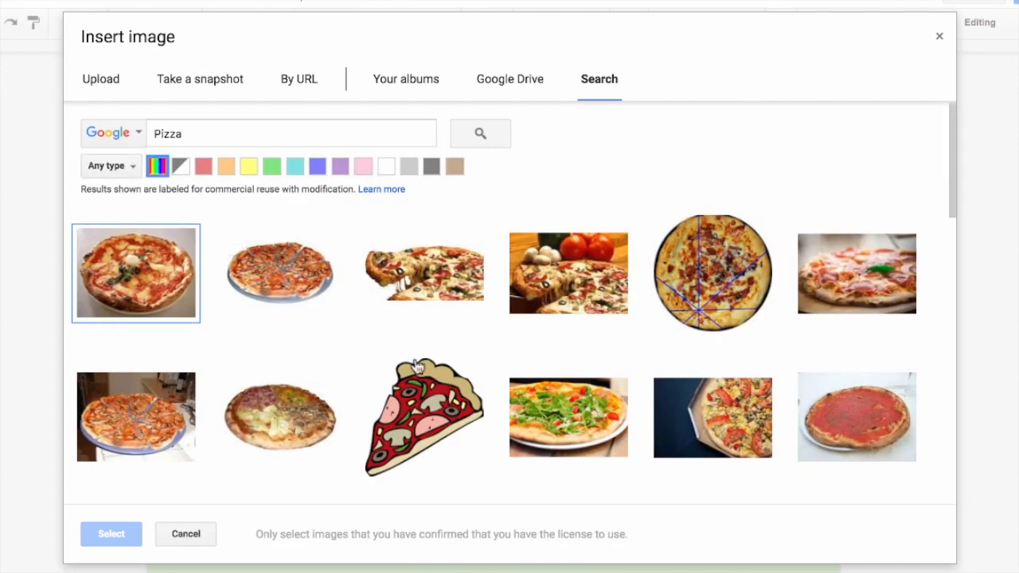
pyautogui.click(444, 276)
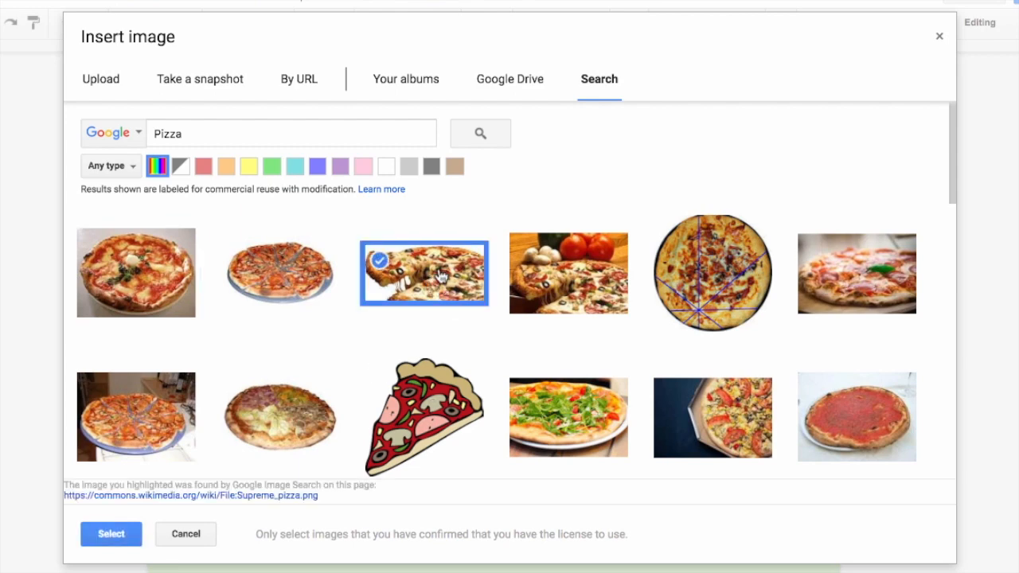
pyautogui.click(110, 535)
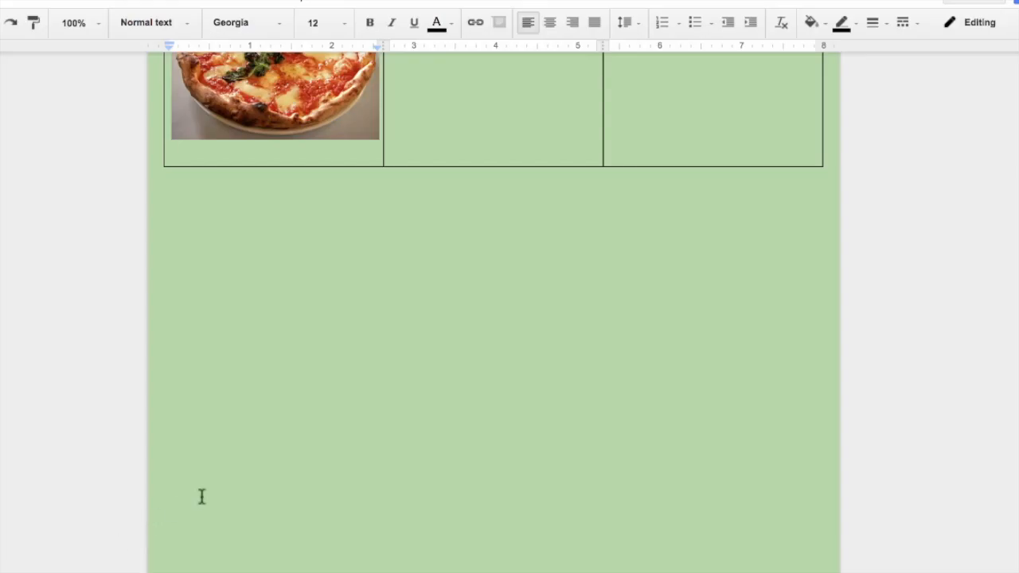
# Add a blank line in the Food cell and move the caret into the empty Animal cell.
pyautogui.press('Return')
pyautogui.press('Return')
pyautogui.press('Return')
pyautogui.press('Return')
pyautogui.press('Return')
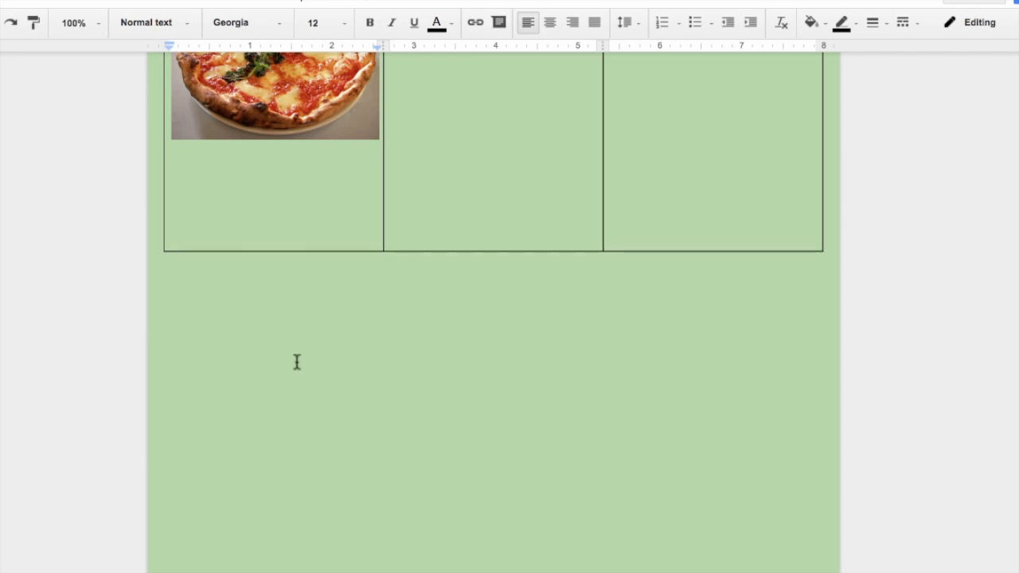
pyautogui.scroll(3, 247, 422)
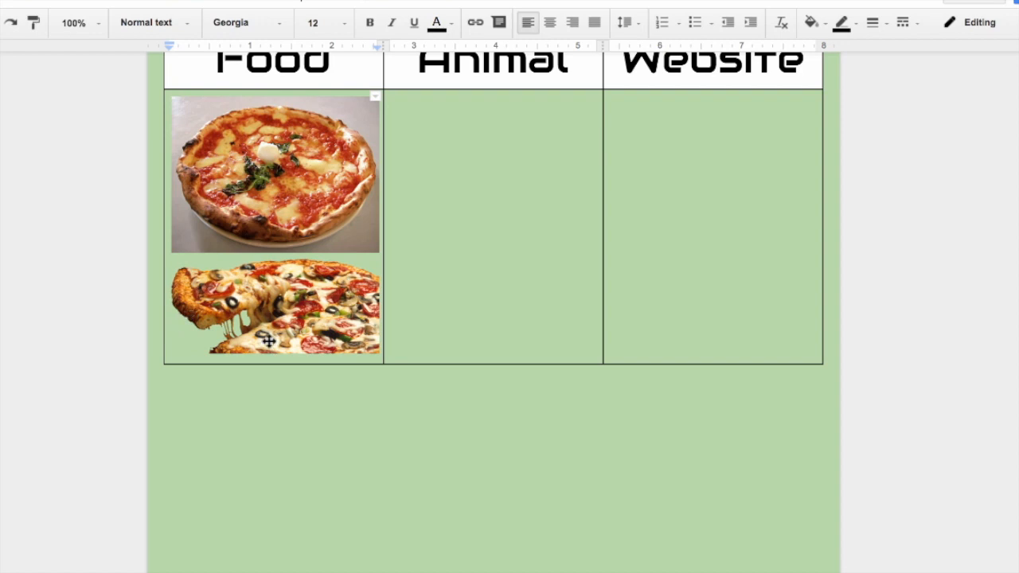
pyautogui.scroll(2, 320, 416)
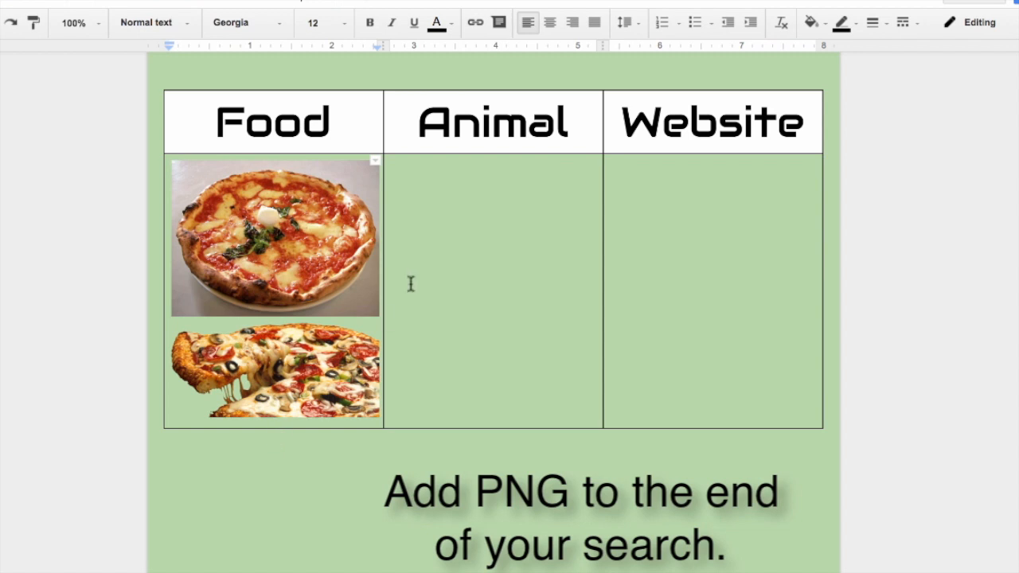
pyautogui.click(422, 244)
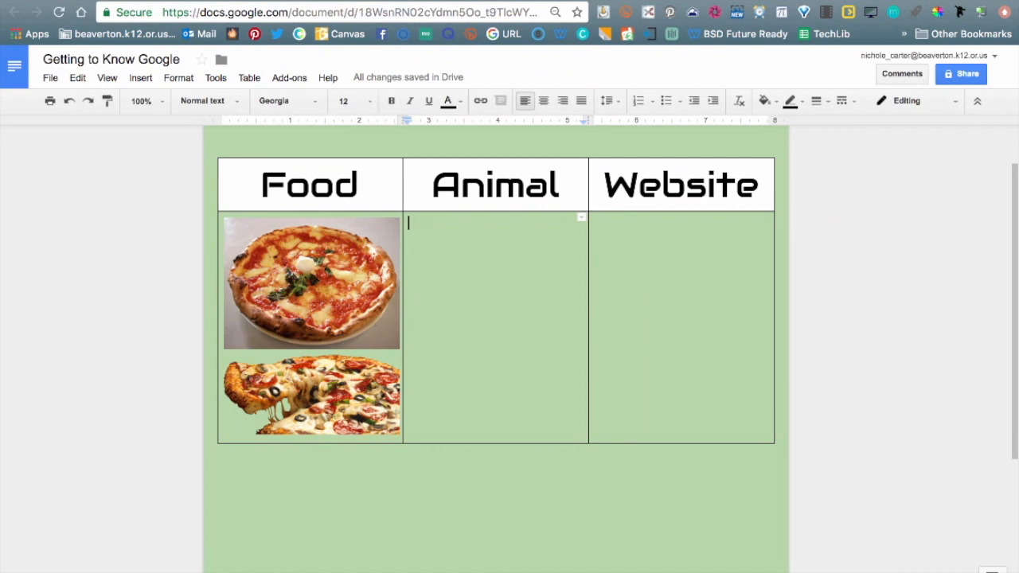
# Open the Explore panel and search for 'Dog'.
pyautogui.click(991, 571)
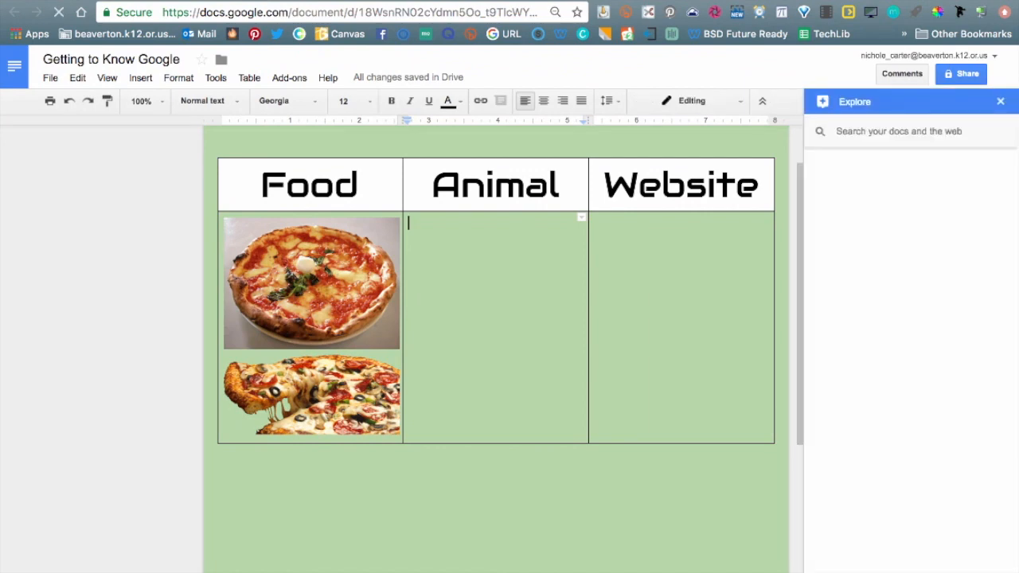
pyautogui.click(1000, 101)
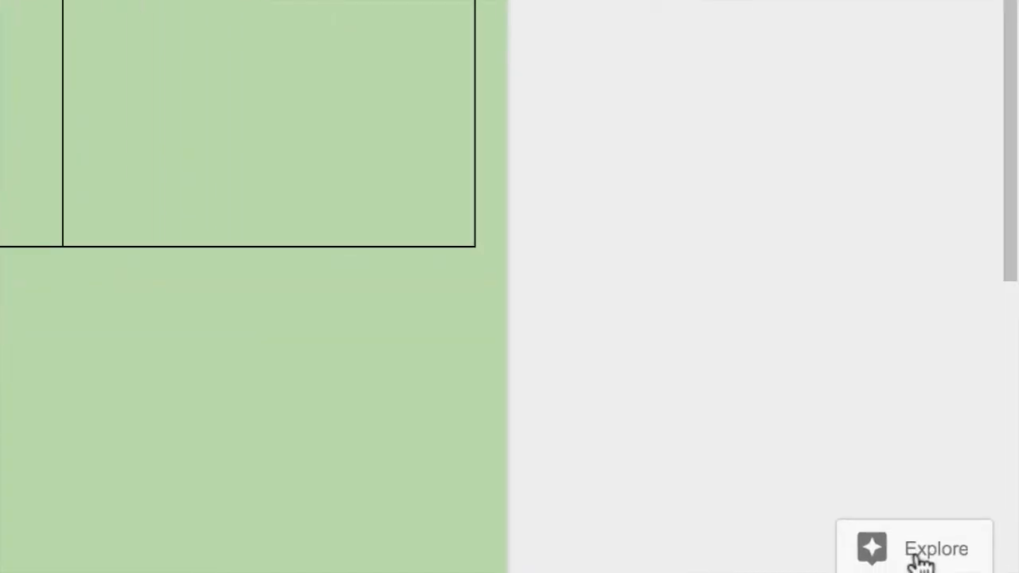
pyautogui.click(923, 553)
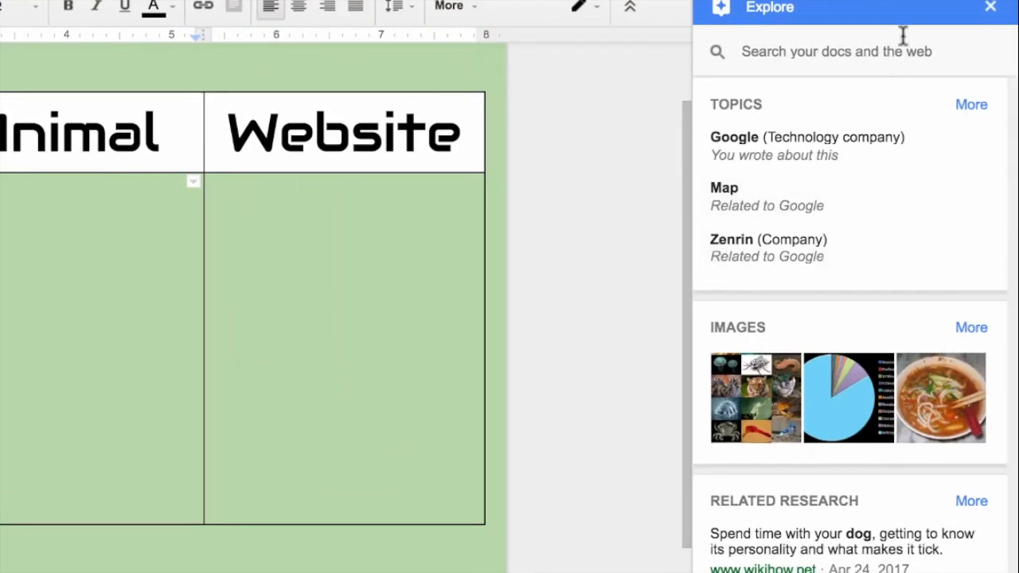
pyautogui.click(876, 56)
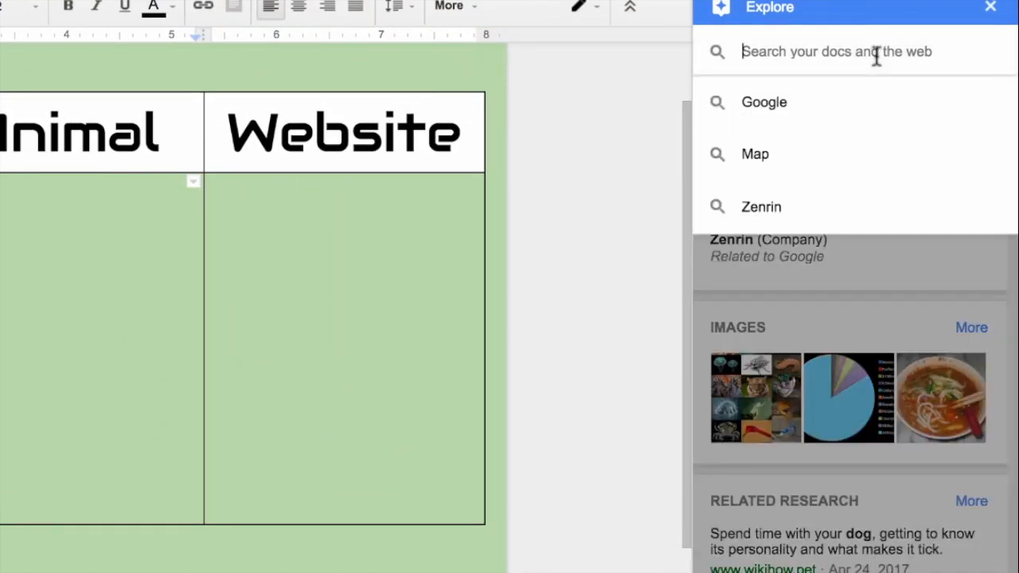
pyautogui.write('Dog')
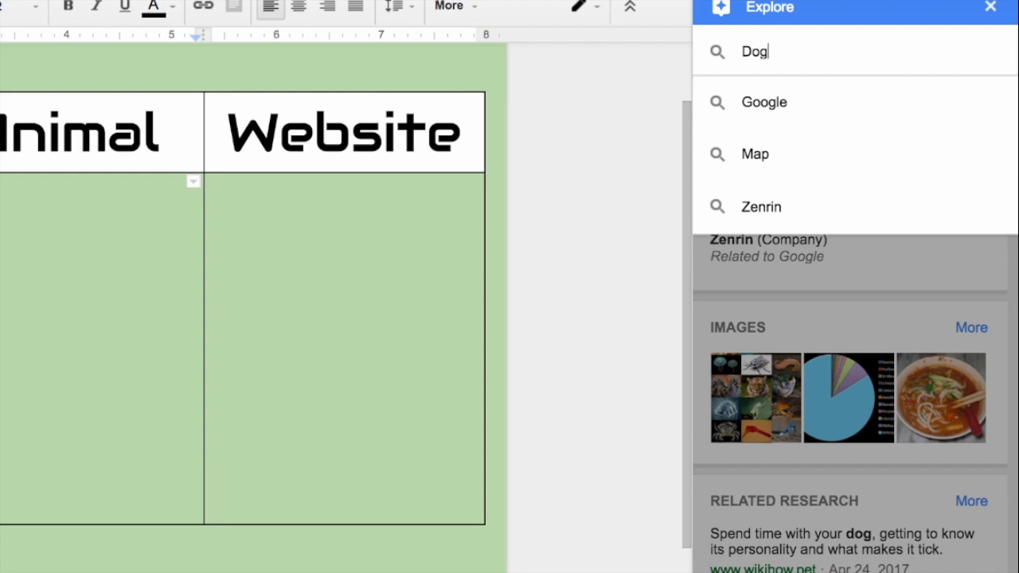
pyautogui.press('Return')
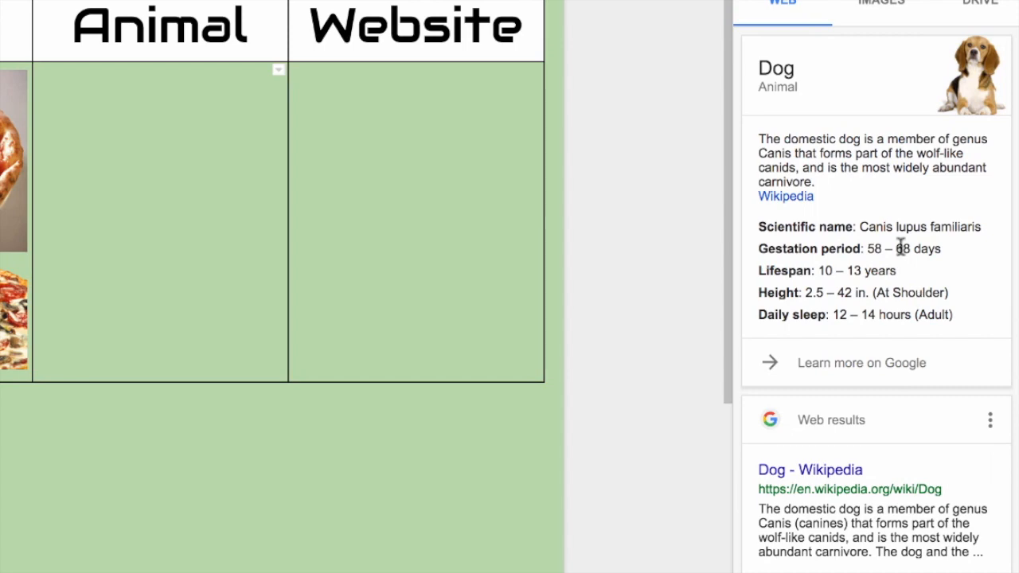
# Insert the Labrador head photo from the Dog image results into the Animal cell.
pyautogui.scroll(-5, 885, 413)
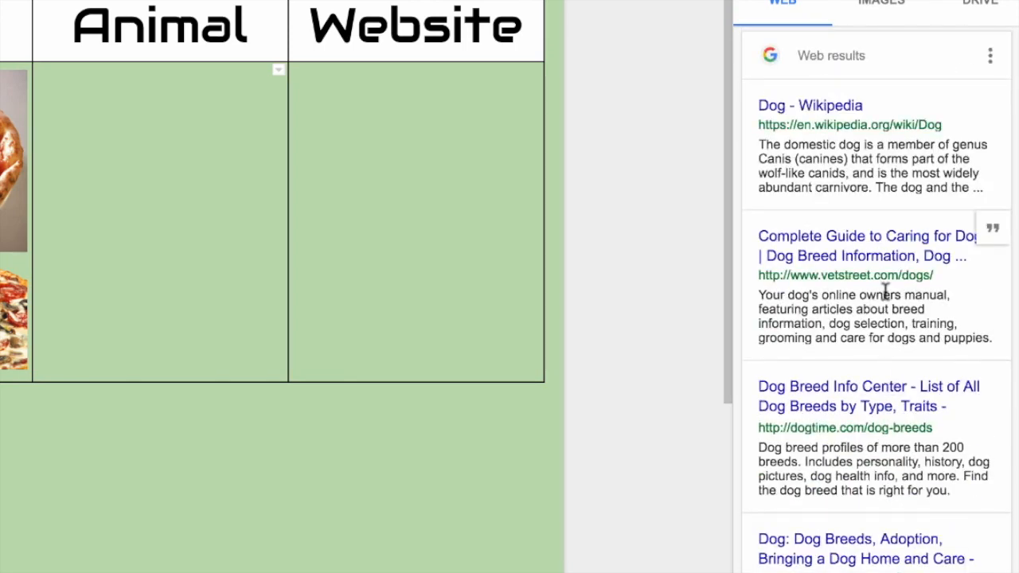
pyautogui.scroll(5, 885, 291)
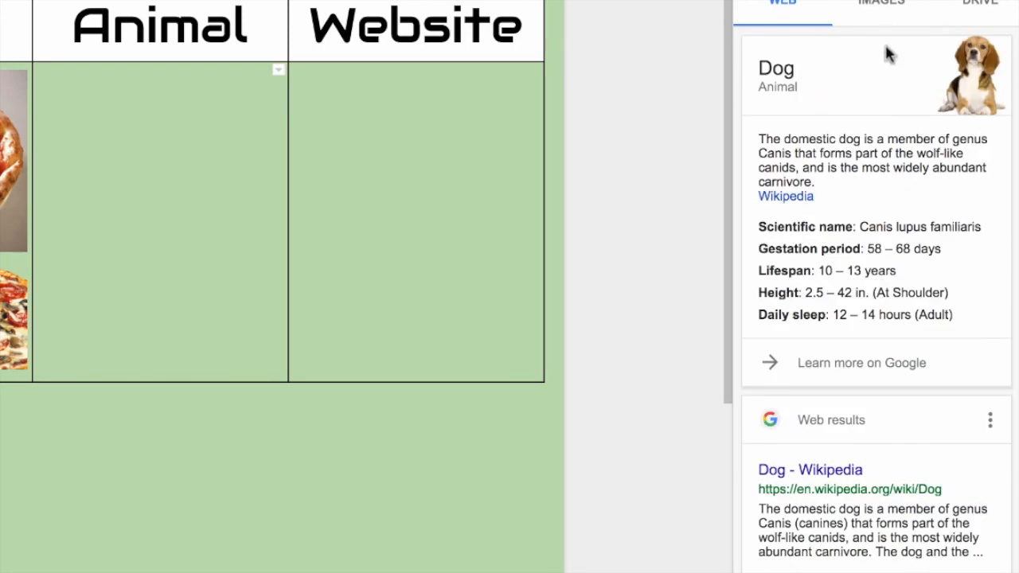
pyautogui.click(882, 13)
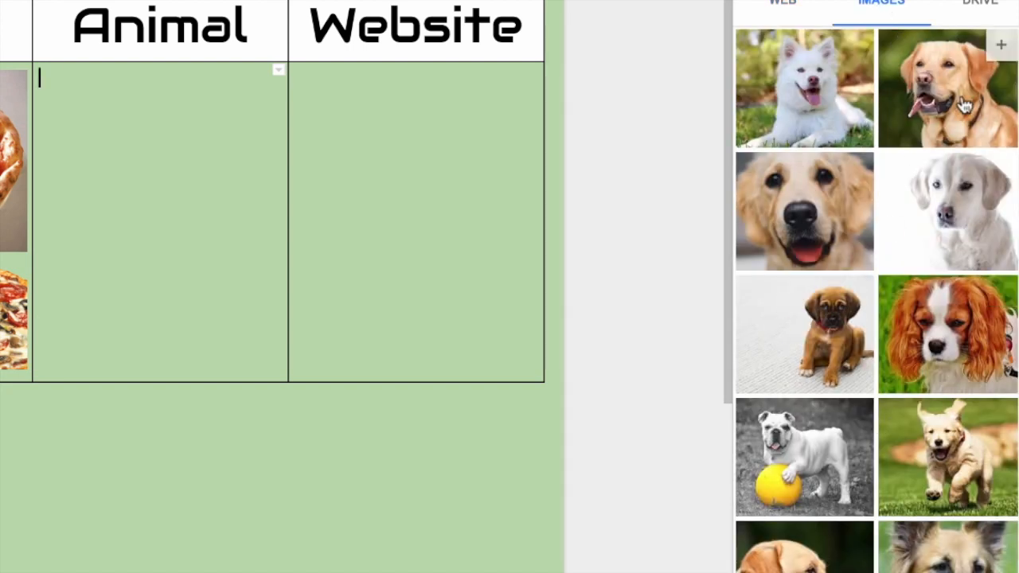
pyautogui.scroll(-3, 949, 195)
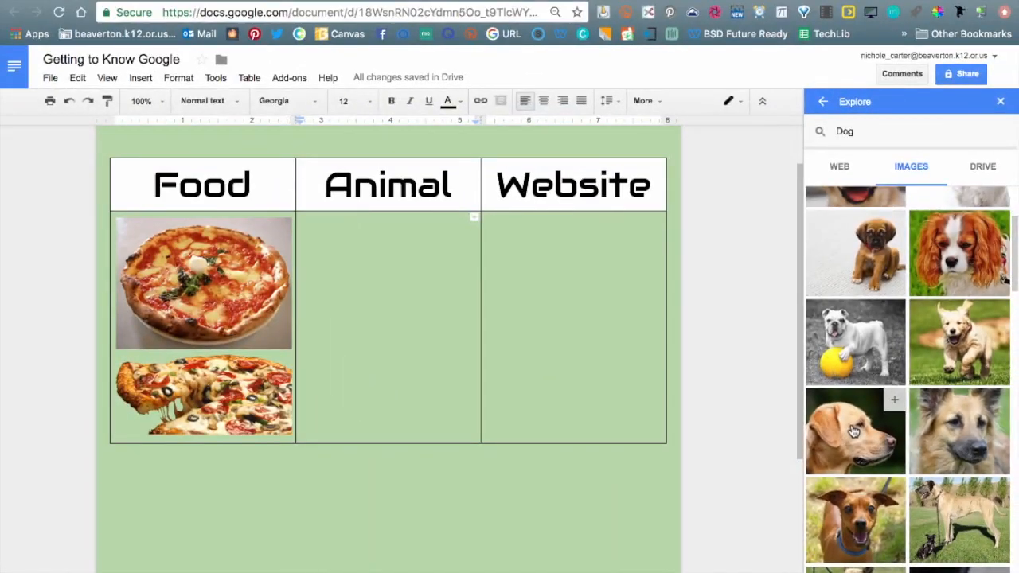
pyautogui.click(668, 233)
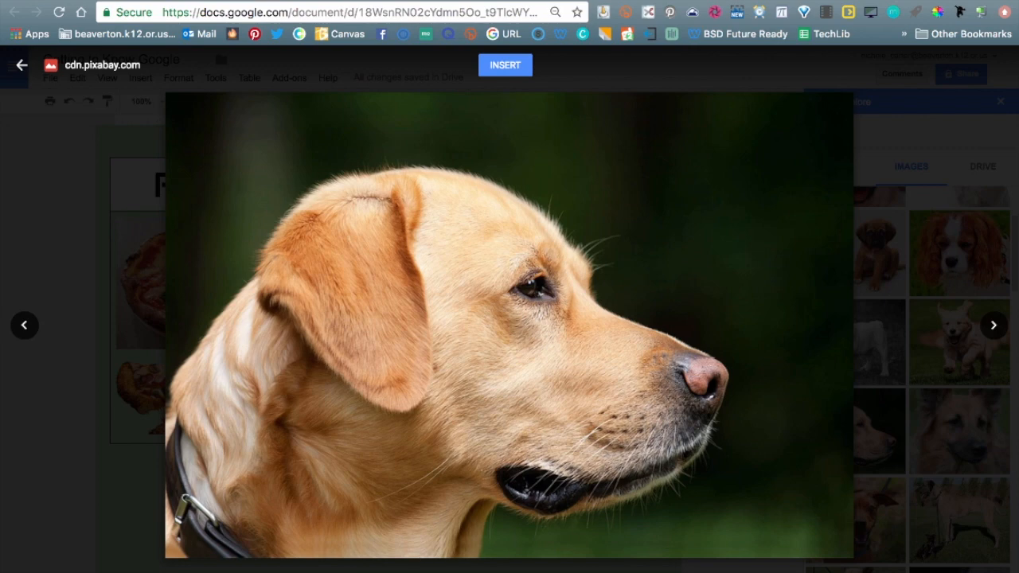
pyautogui.click(509, 69)
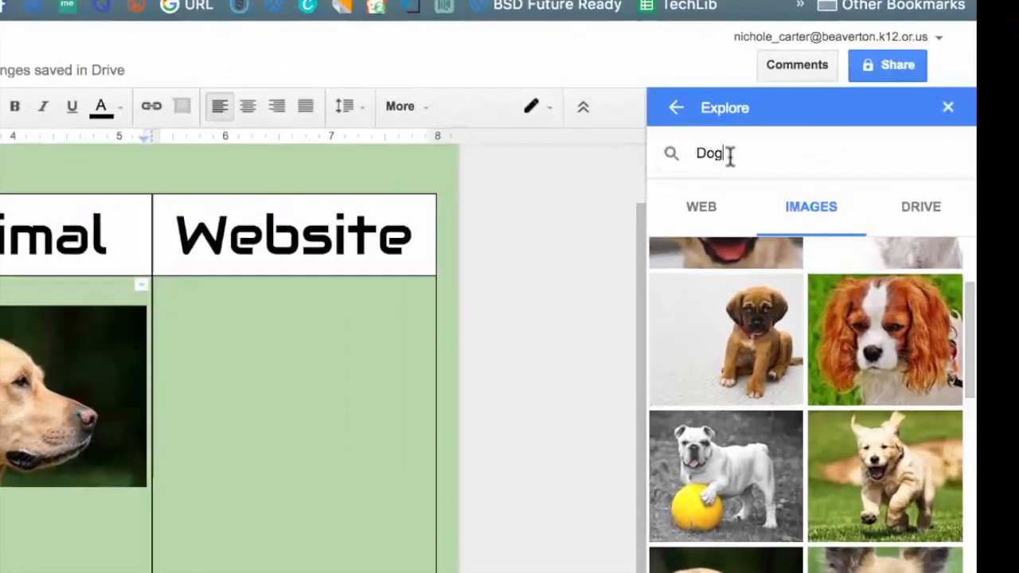
pyautogui.click(844, 132)
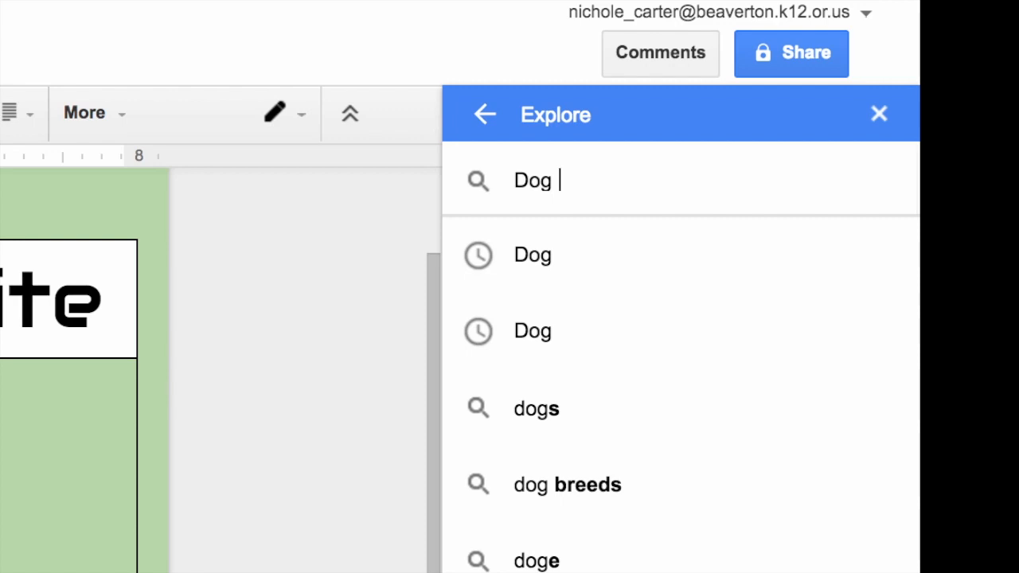
# Refine the Explore search to 'Dog png' and insert the standing brown dog below the Labrador.
pyautogui.write('png')
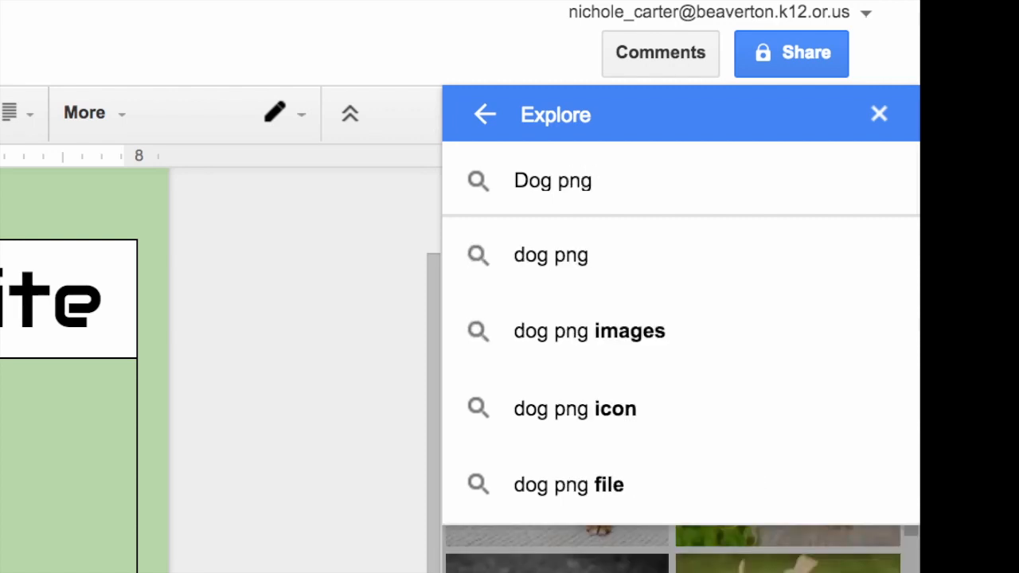
pyautogui.press('Return')
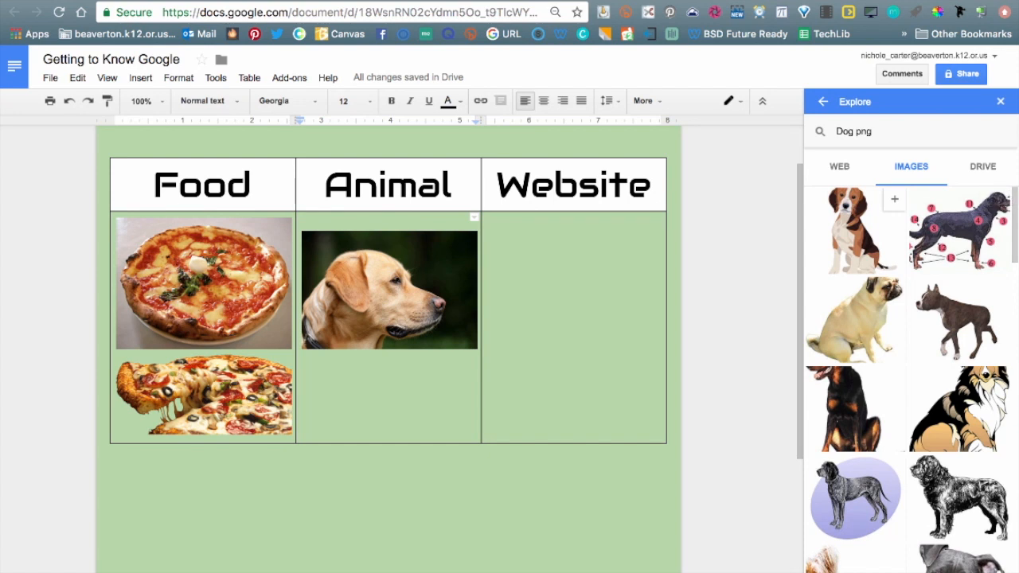
pyautogui.scroll(-3, 914, 407)
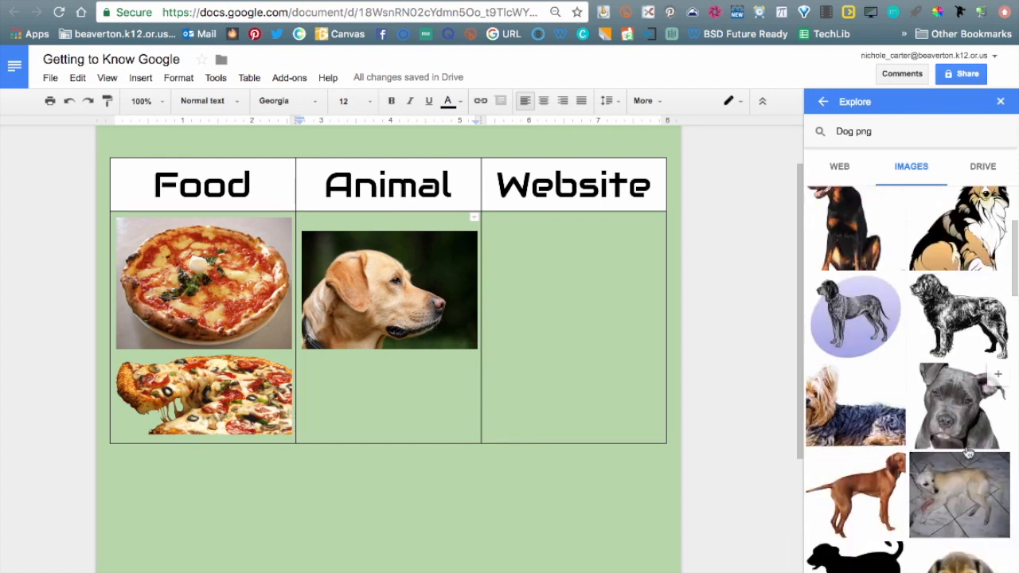
pyautogui.scroll(-2, 992, 386)
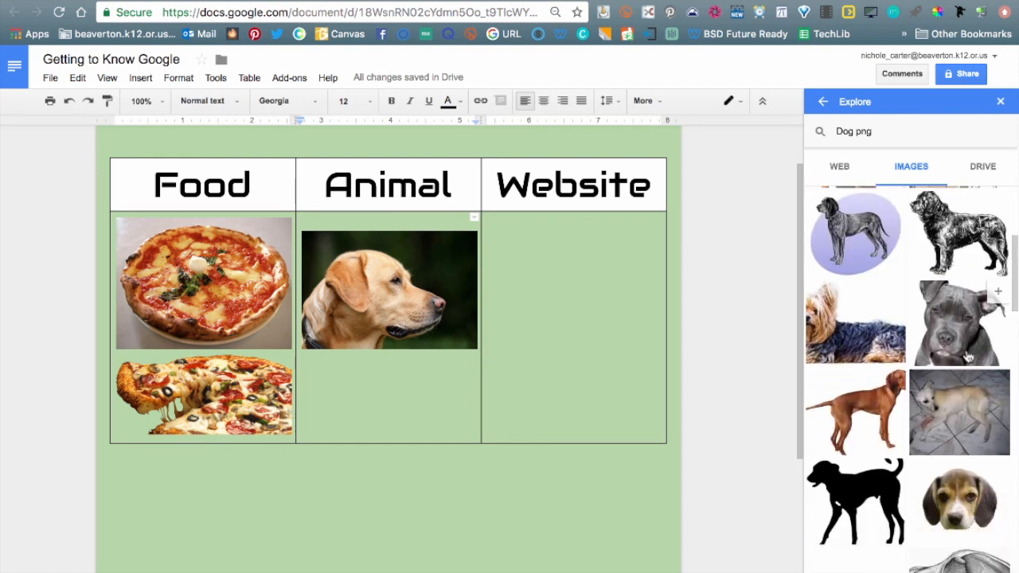
pyautogui.click(854, 403)
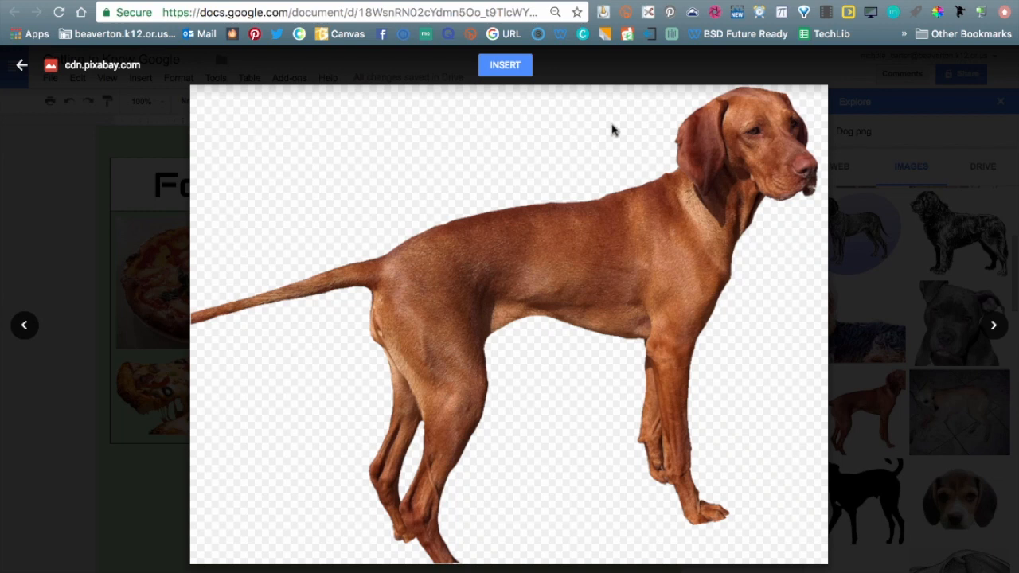
pyautogui.click(517, 70)
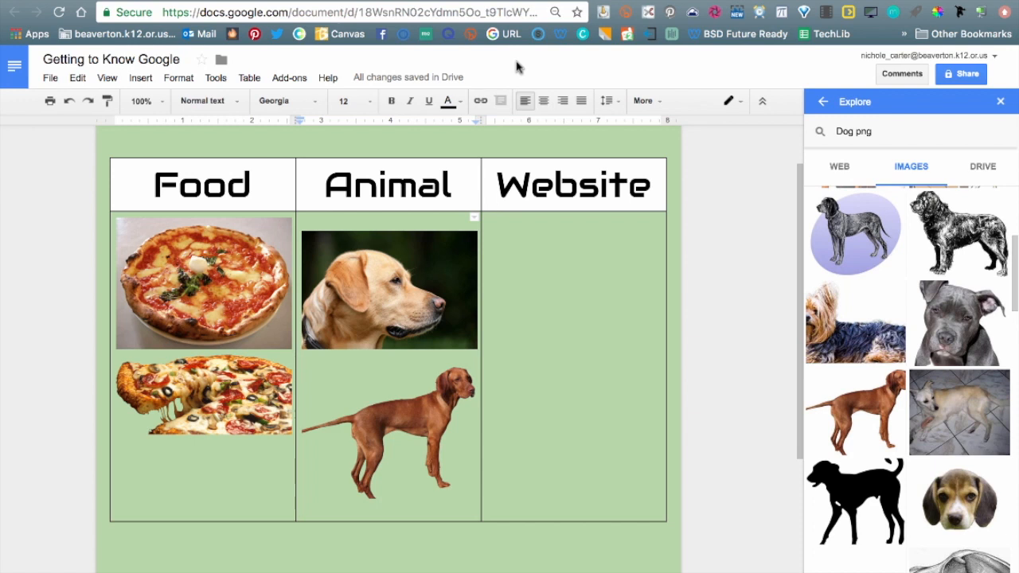
# Close the Explore panel and paste the document's web address into the Website cell.
pyautogui.click(1000, 103)
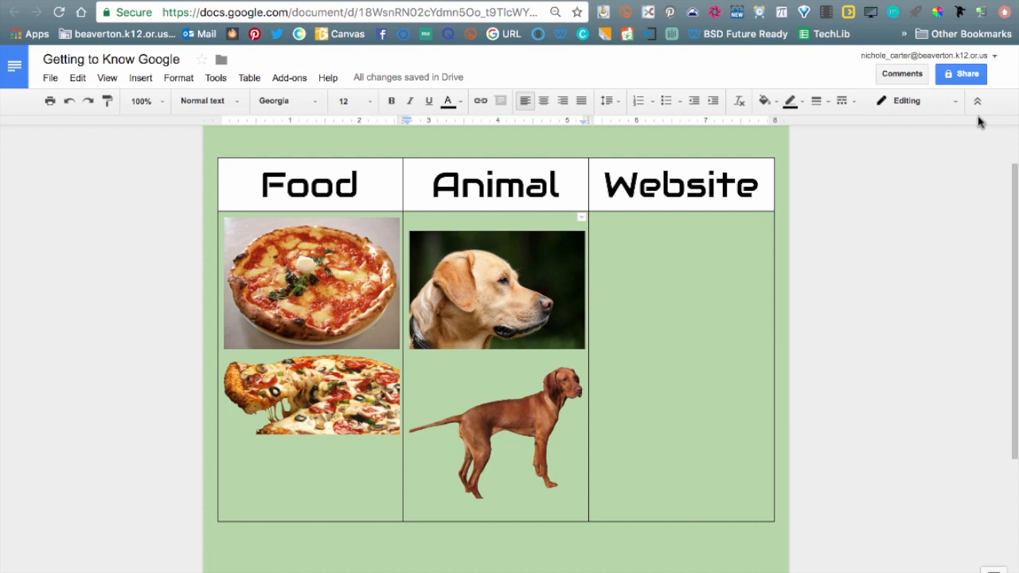
pyautogui.doubleClick(684, 247)
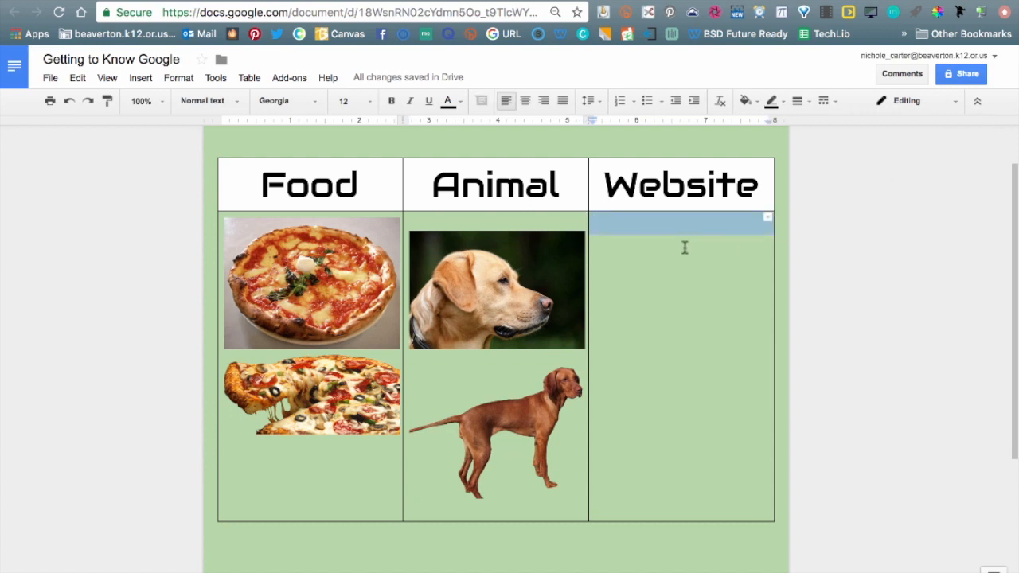
pyautogui.click(684, 247)
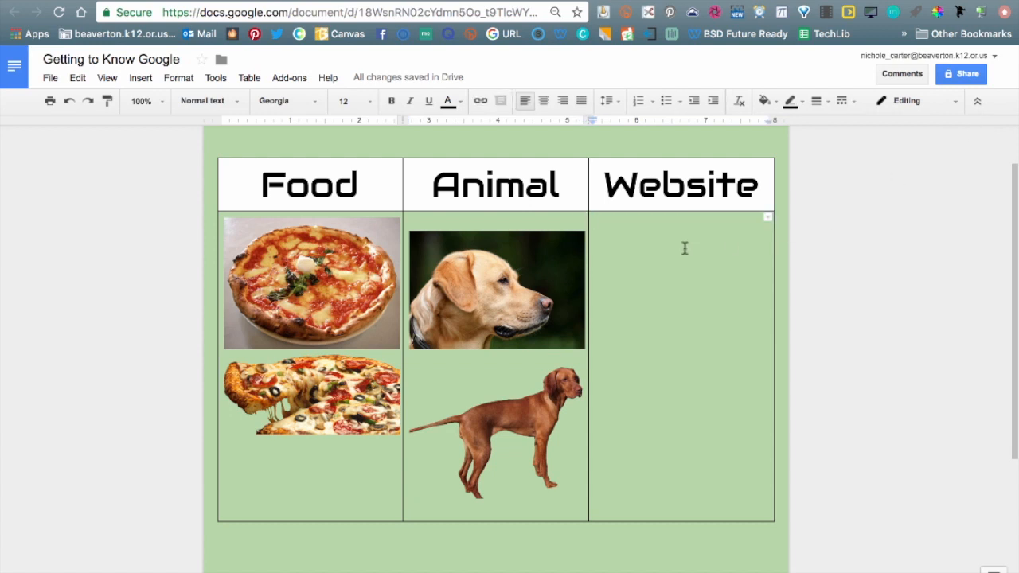
pyautogui.click(368, 12)
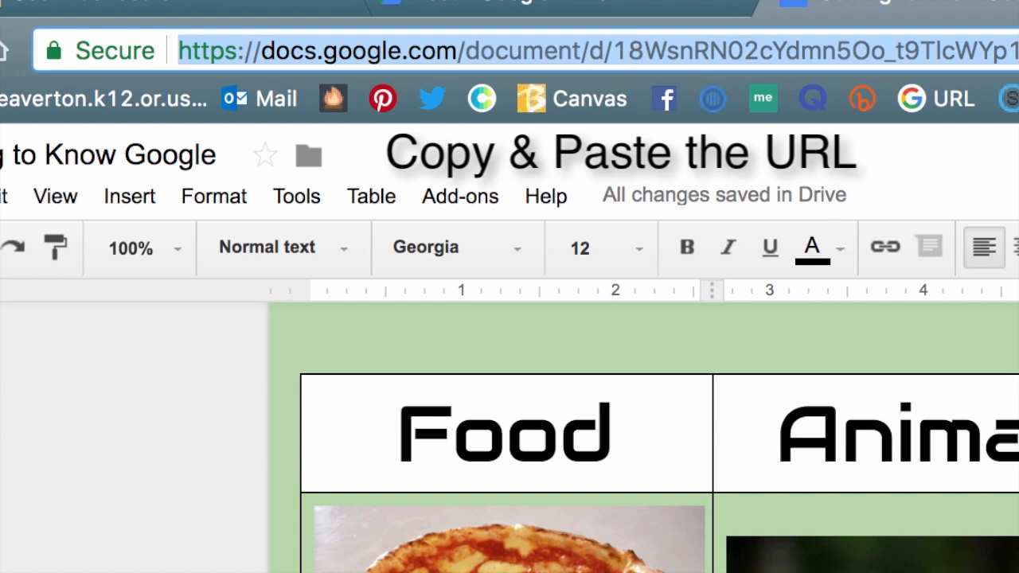
pyautogui.click(894, 343)
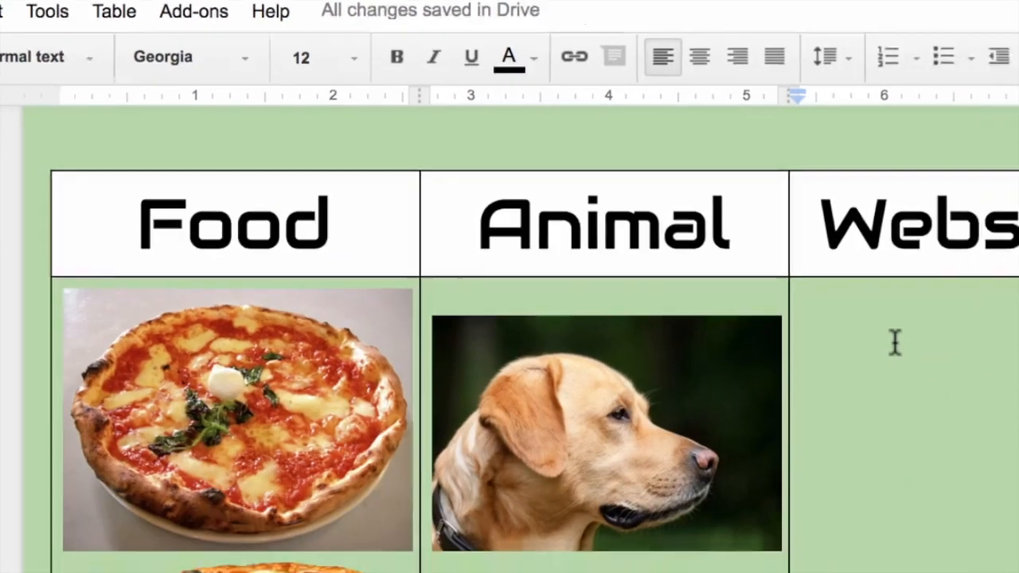
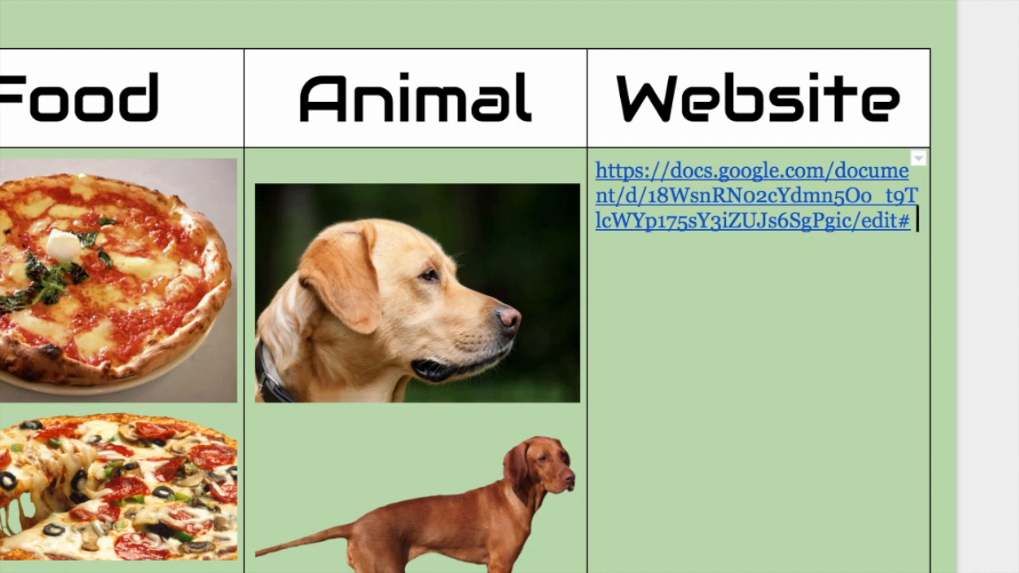
# Type 'Google Docs' on a new line below the address and select it.
pyautogui.press('Return')
pyautogui.write('Google Docs')
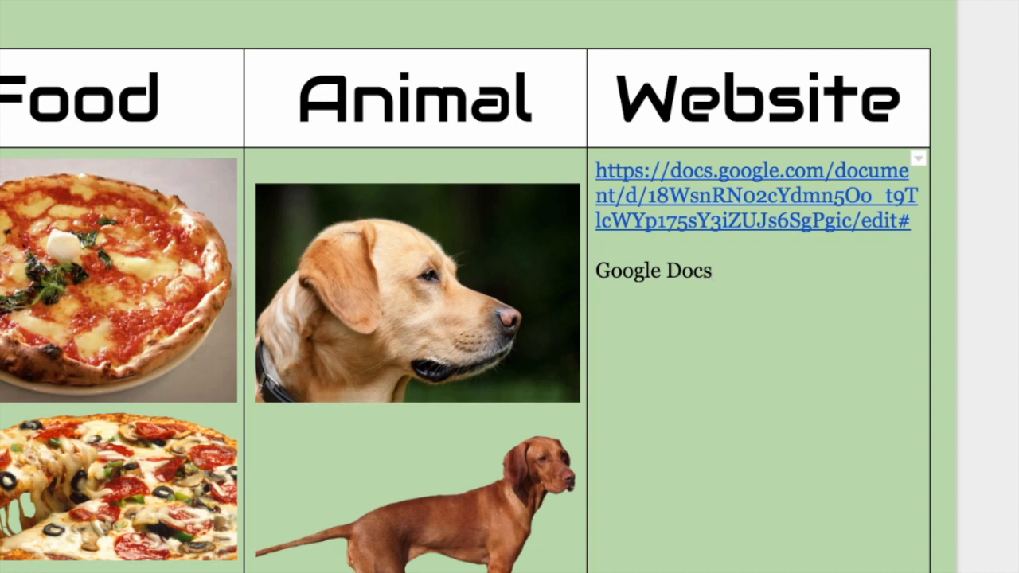
pyautogui.moveTo(714, 270); pyautogui.dragTo(604, 282)
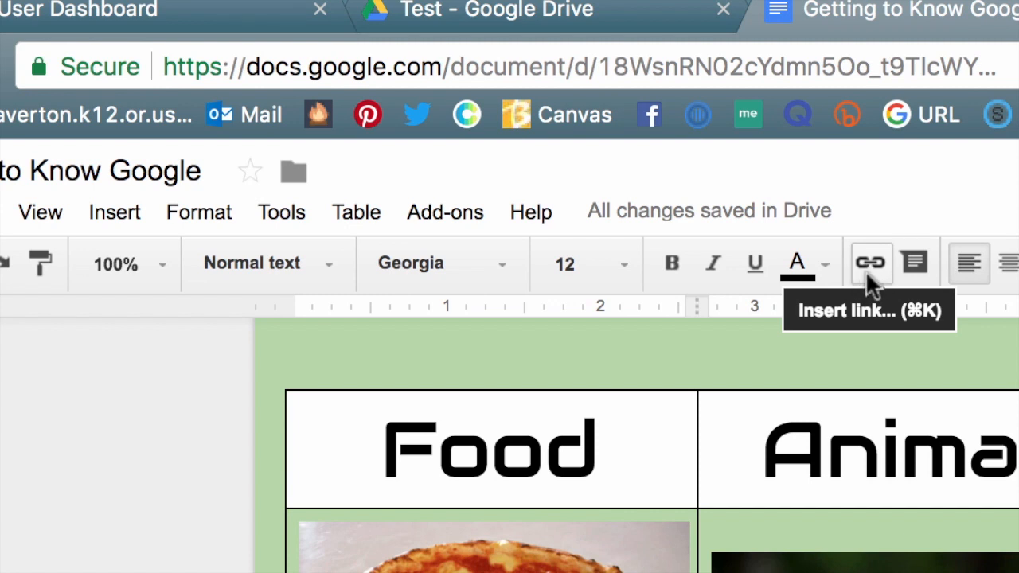
# Link the selected 'Google Docs' text to the pasted document address via Insert > Link.
pyautogui.click(115, 215)
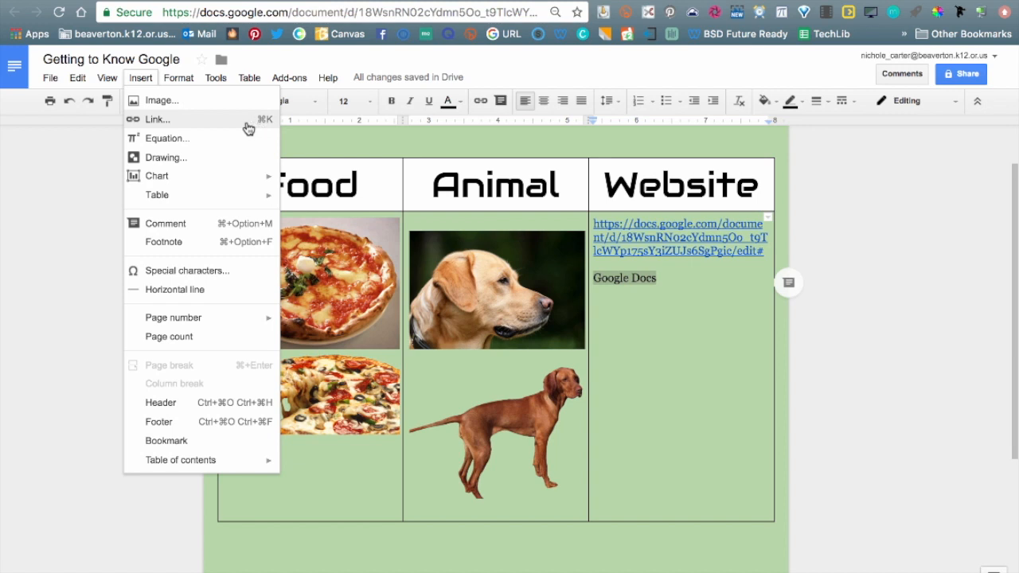
pyautogui.click(248, 129)
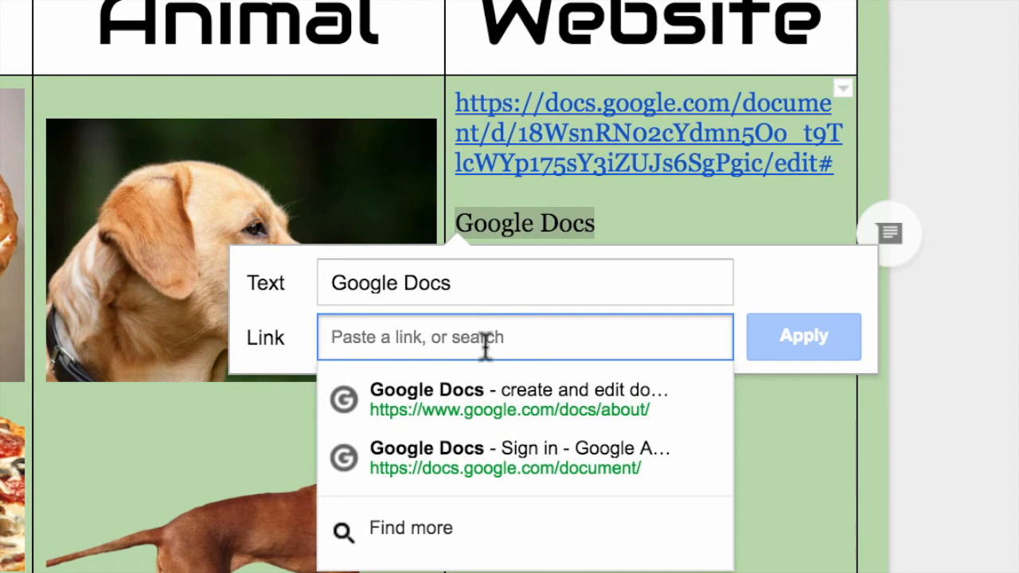
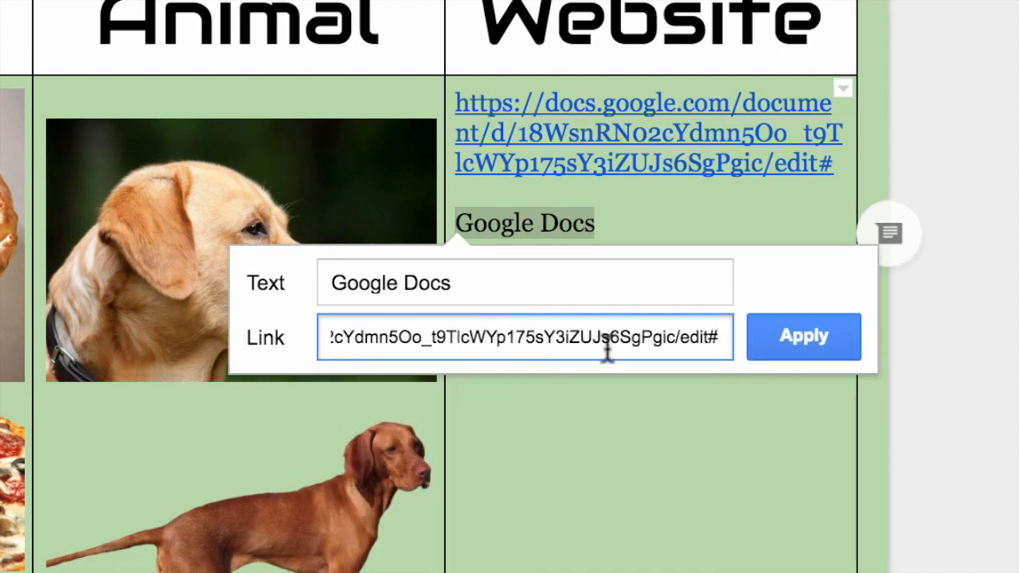
pyautogui.click(783, 343)
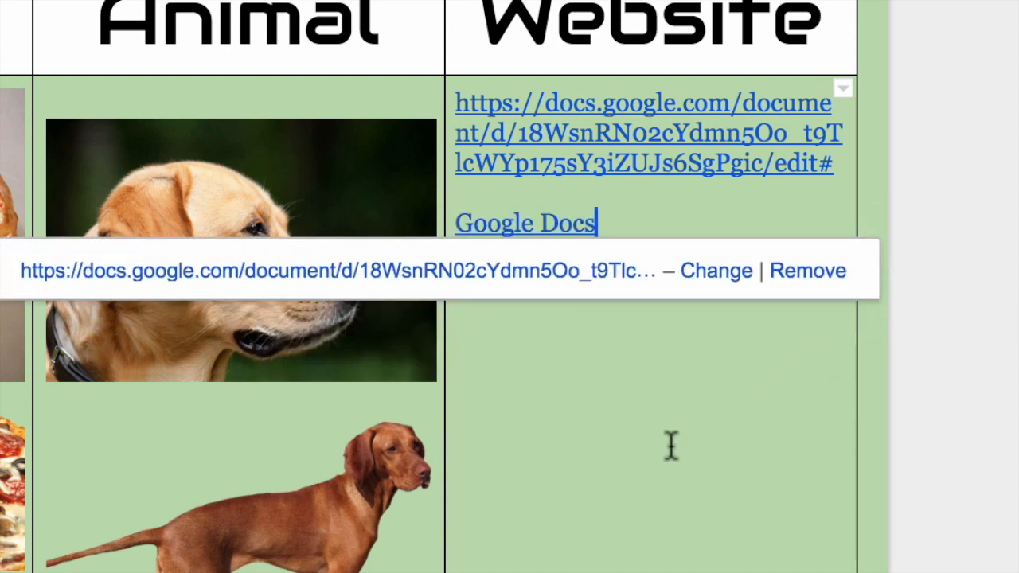
pyautogui.click(705, 191)
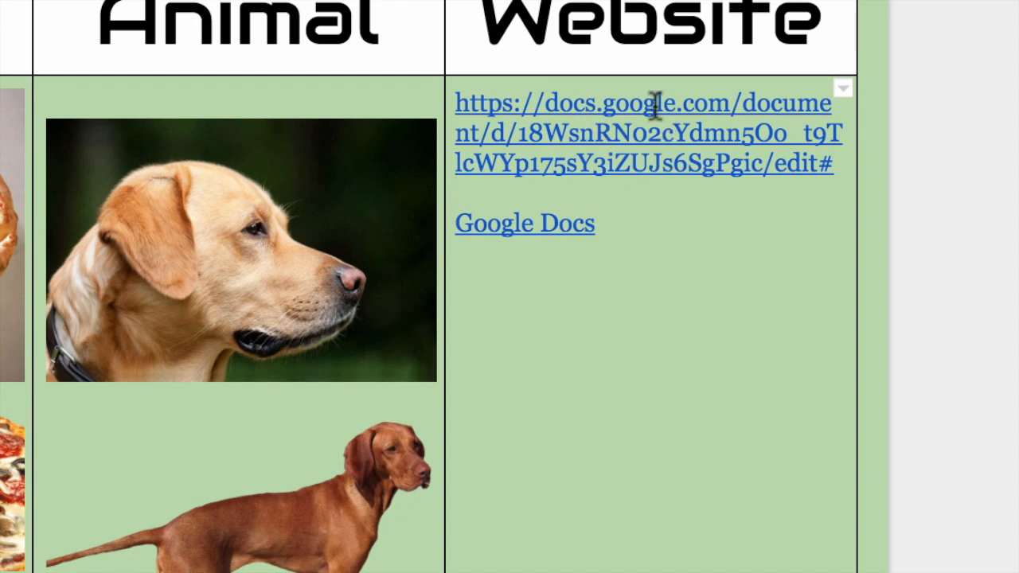
# Check the new Google Docs link and start a new line after it.
pyautogui.click(514, 224)
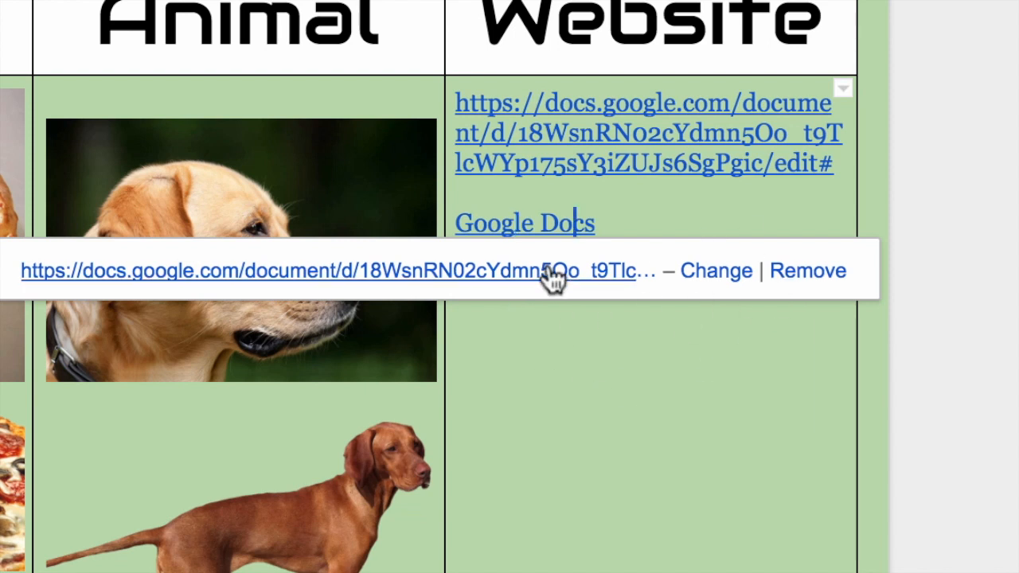
pyautogui.click(682, 227)
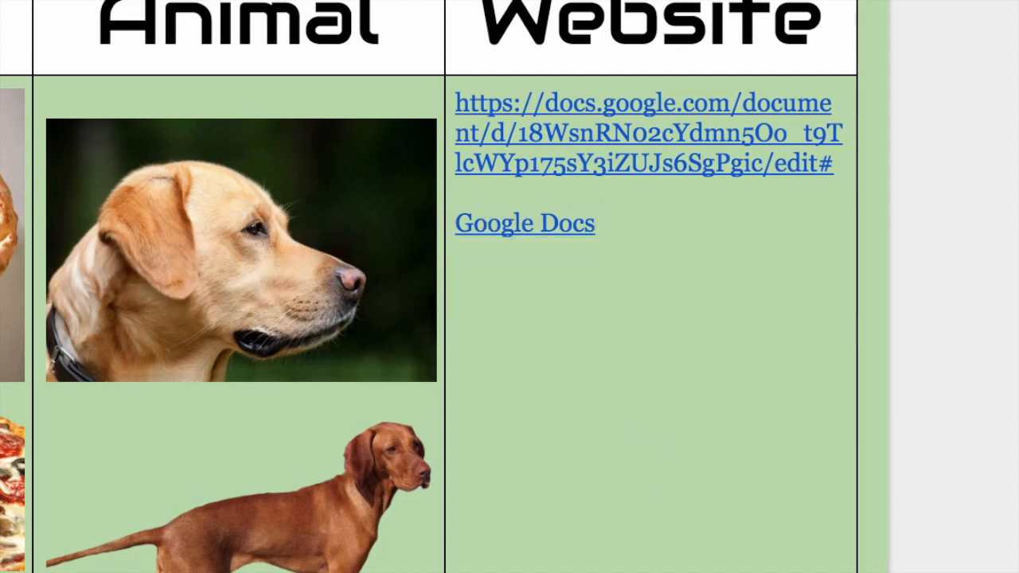
pyautogui.click(648, 236)
pyautogui.press('Return')
pyautogui.press('Return')
# Replace the Labrador photo's pixabay link with the document's docs.google.com address, then verify it.
pyautogui.click(254, 321)
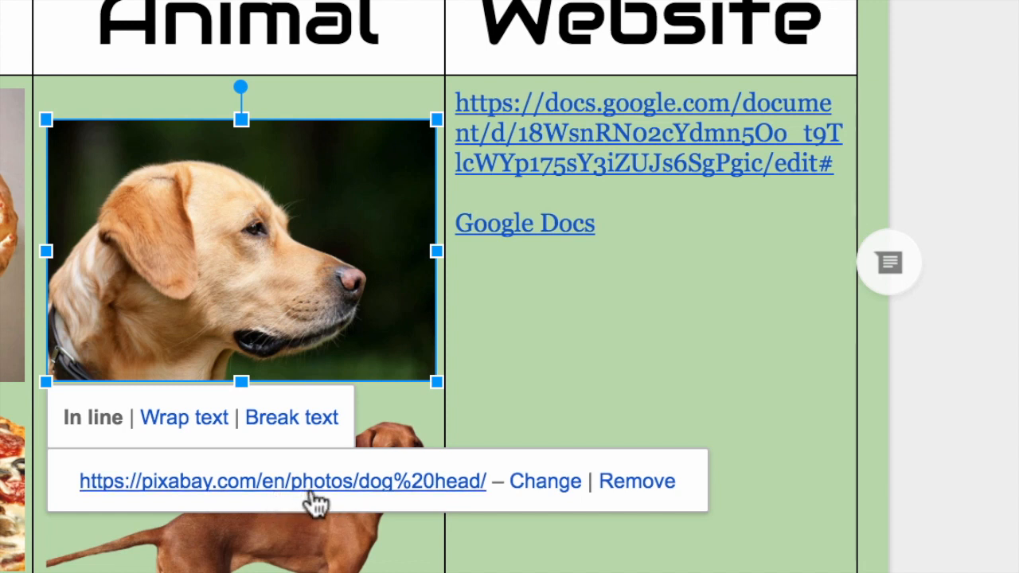
pyautogui.click(545, 484)
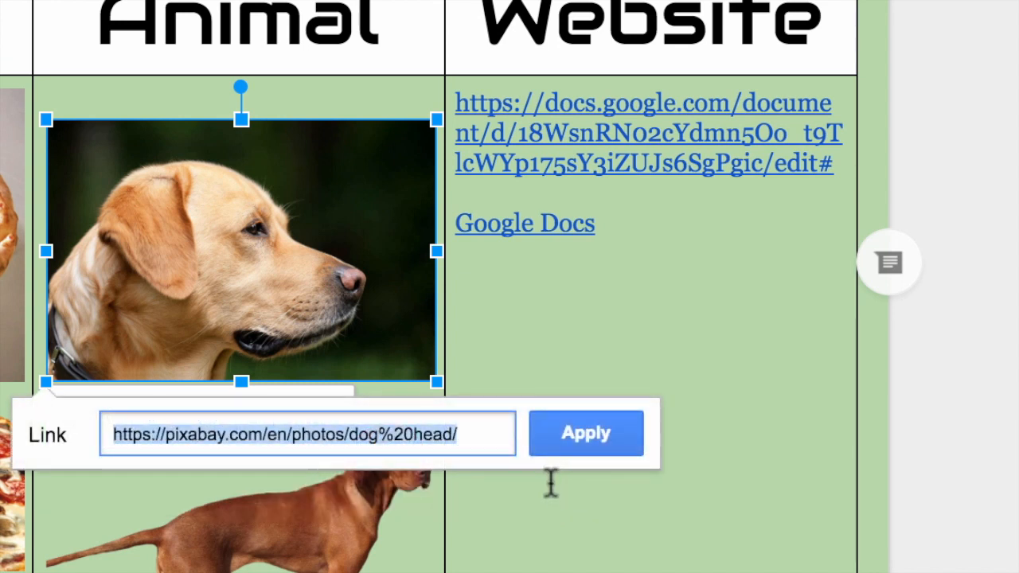
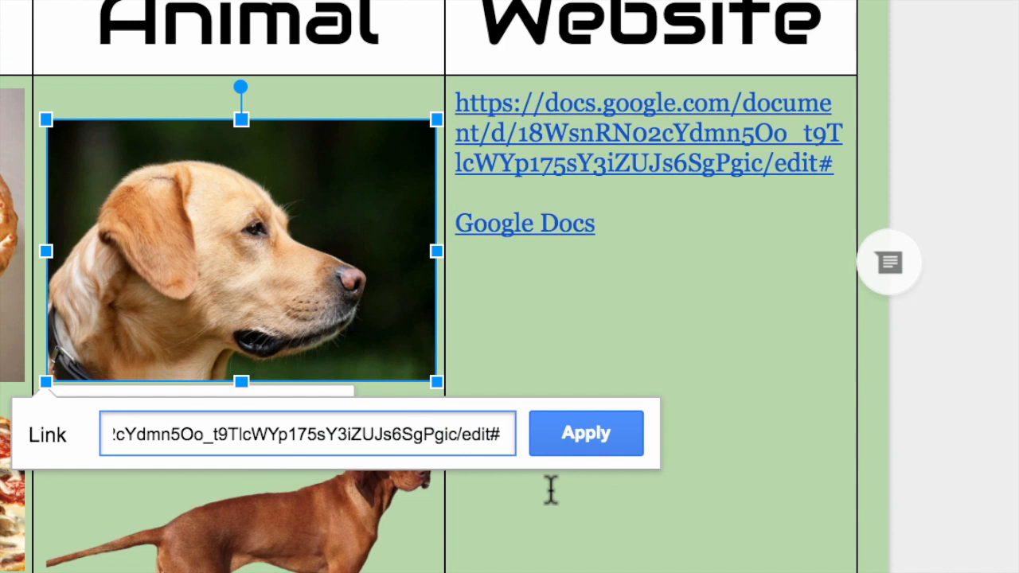
pyautogui.click(584, 442)
pyautogui.click(717, 458)
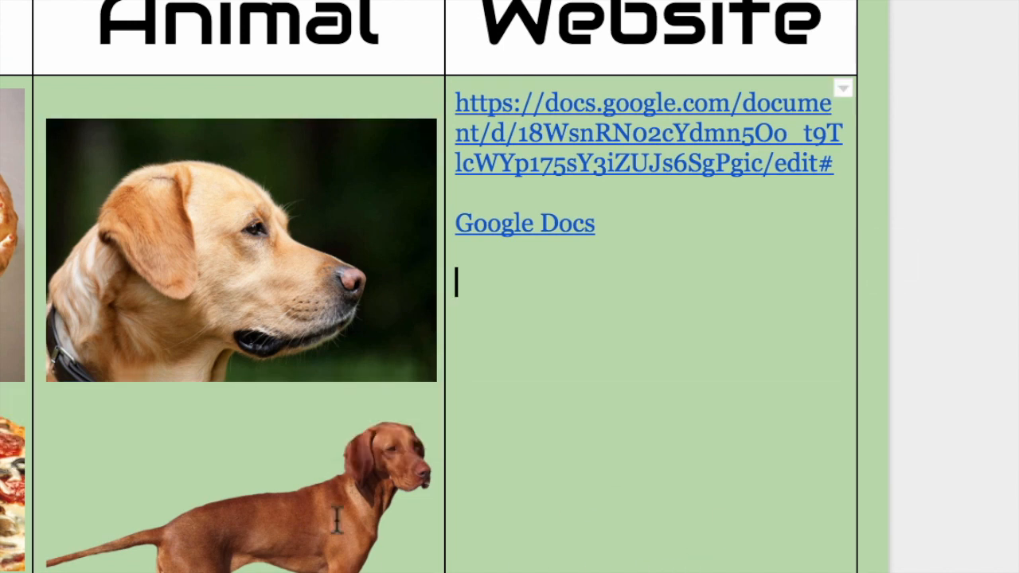
pyautogui.click(212, 237)
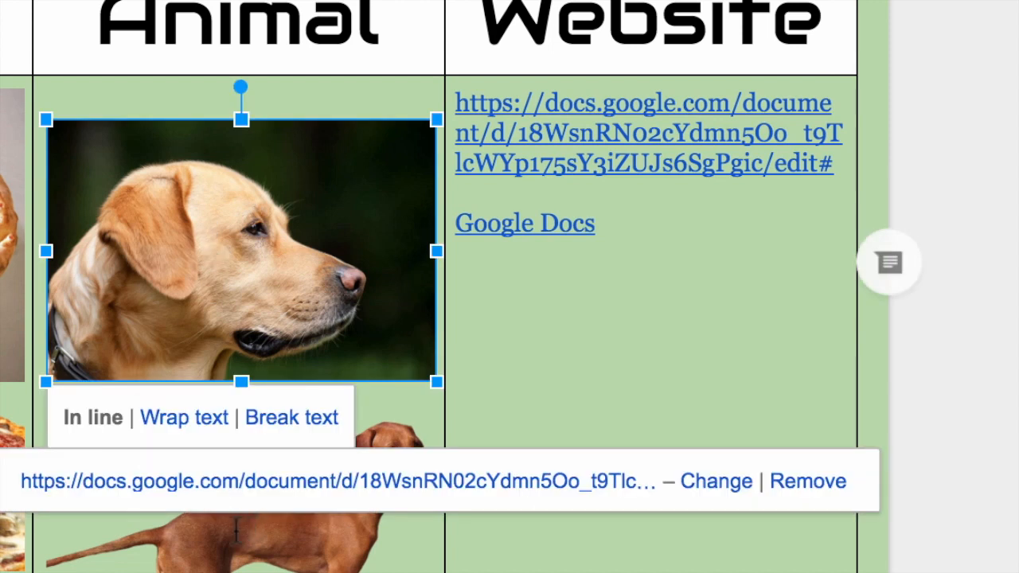
pyautogui.click(665, 331)
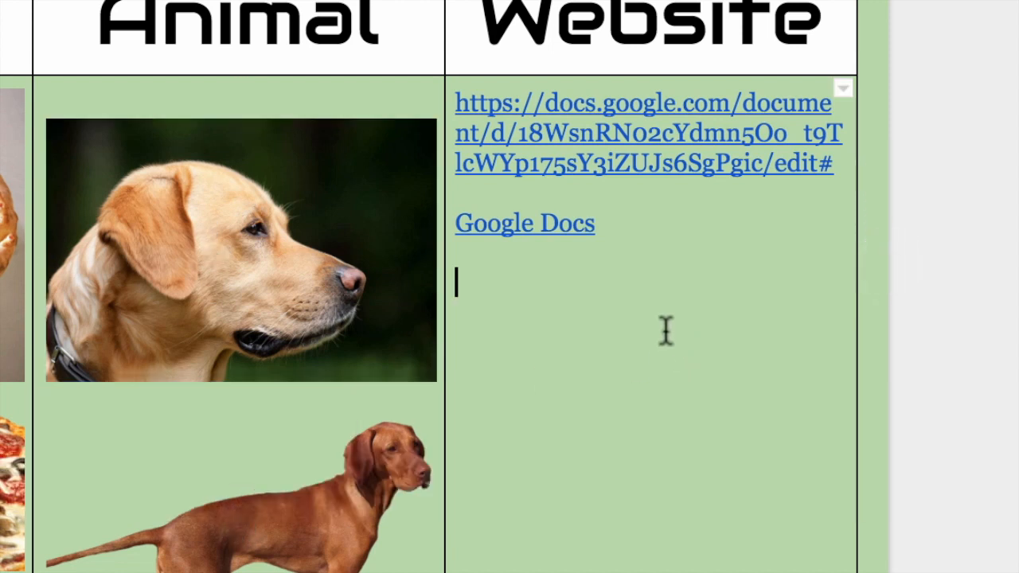